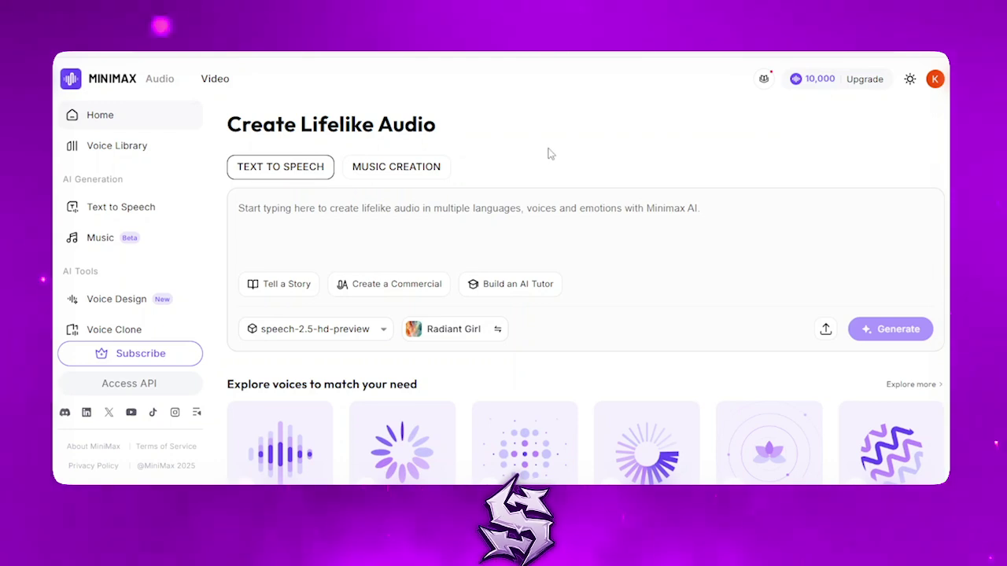
- Open the Voice Library and play the Radiant Girl and Trustworthy Man voice samples
{"action": "left_click", "coordinate": [118, 145]}
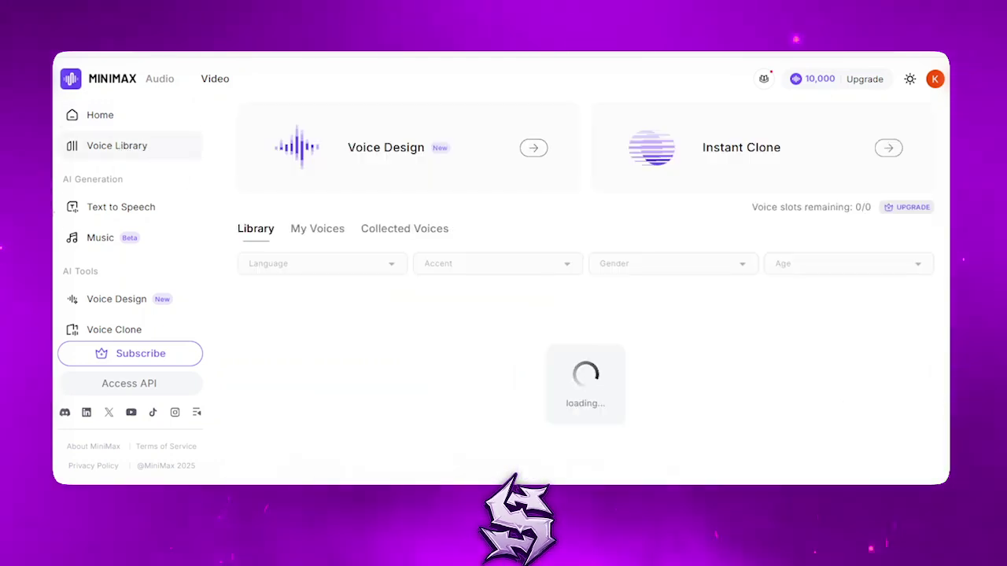
{"action": "mouse_move", "coordinate": [285, 314]}
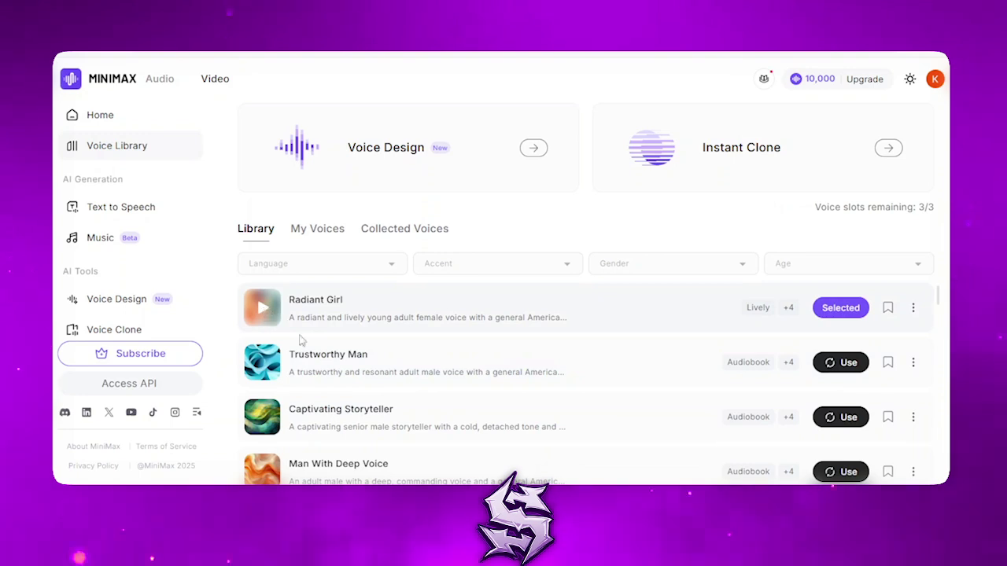
{"action": "left_click", "coordinate": [266, 313]}
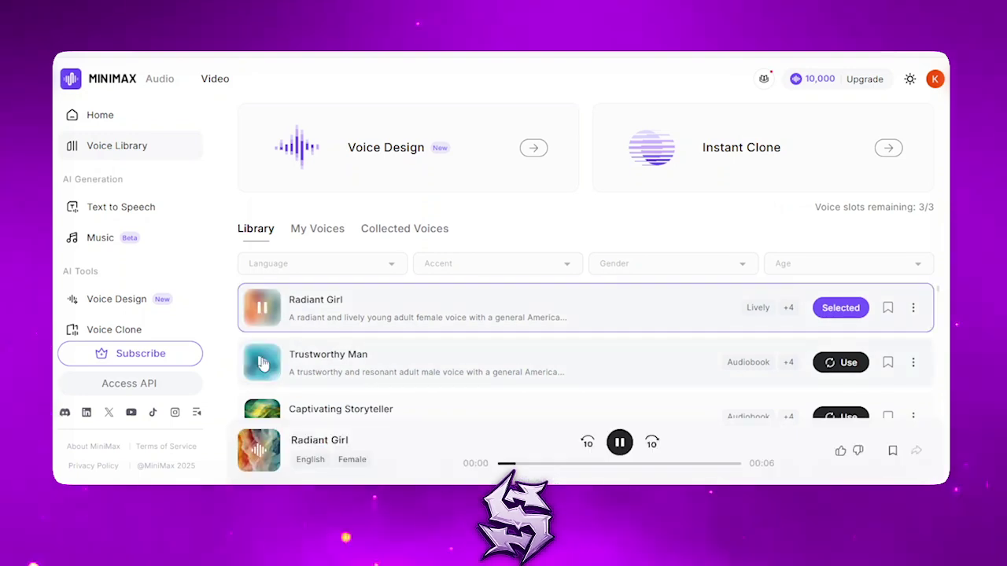
{"action": "mouse_move", "coordinate": [263, 363]}
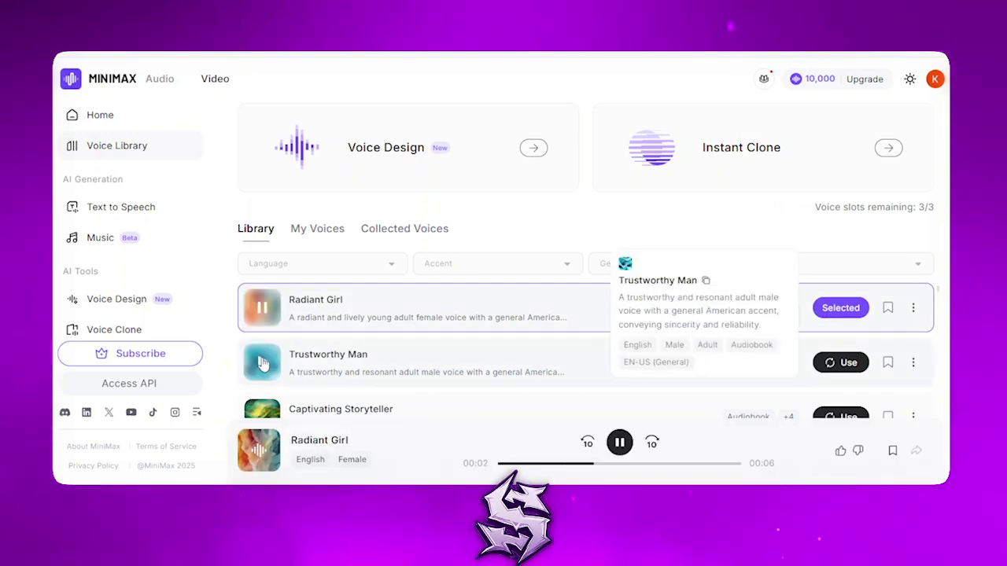
{"action": "left_click", "coordinate": [263, 363]}
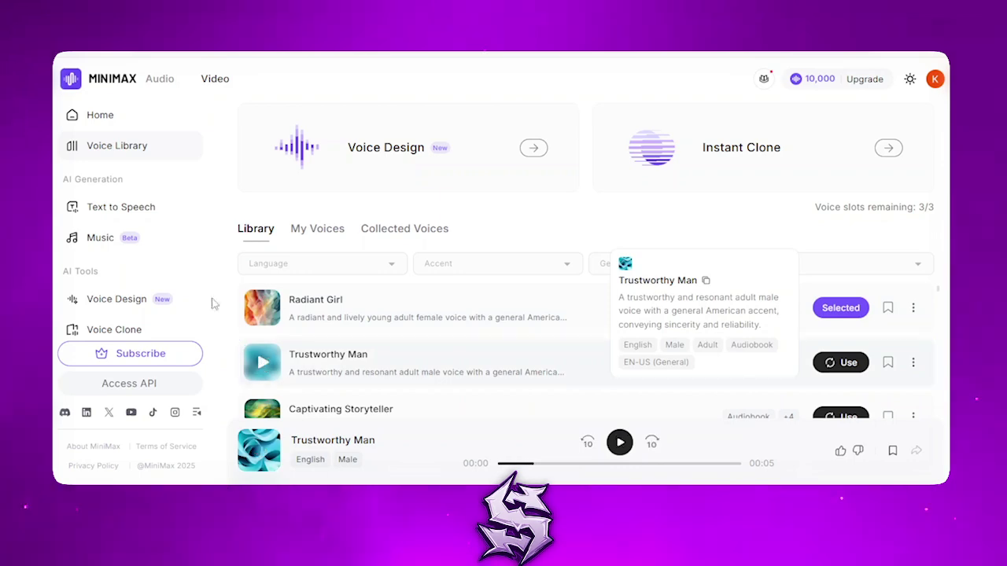
- Browse the library voices, check My Voices and Collected Voices, and return to the Library list
{"action": "scroll", "coordinate": [504, 370], "scroll_direction": "down", "scroll_amount": 3}
{"action": "scroll", "coordinate": [377, 355], "scroll_direction": "up", "scroll_amount": 4}
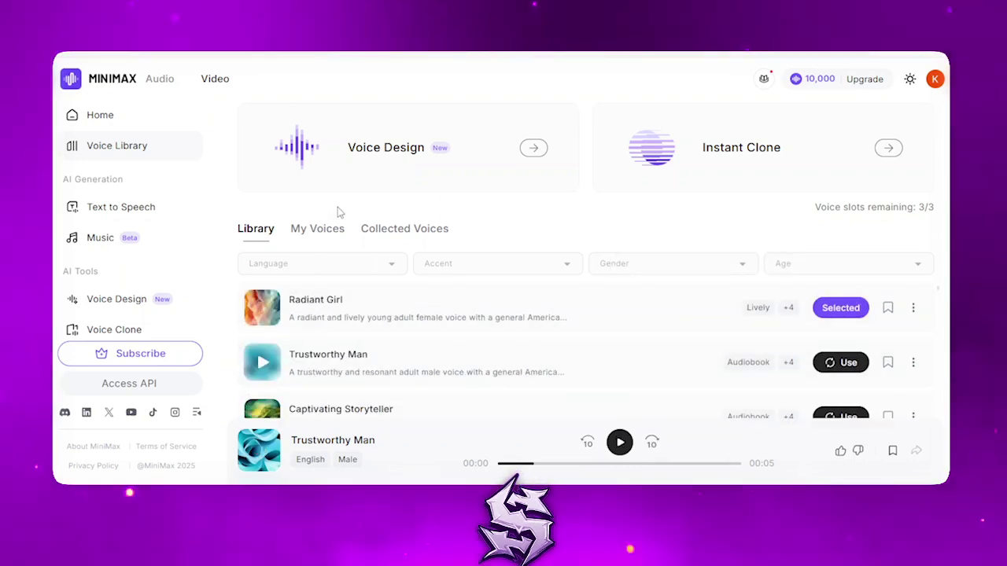
{"action": "left_click", "coordinate": [315, 233]}
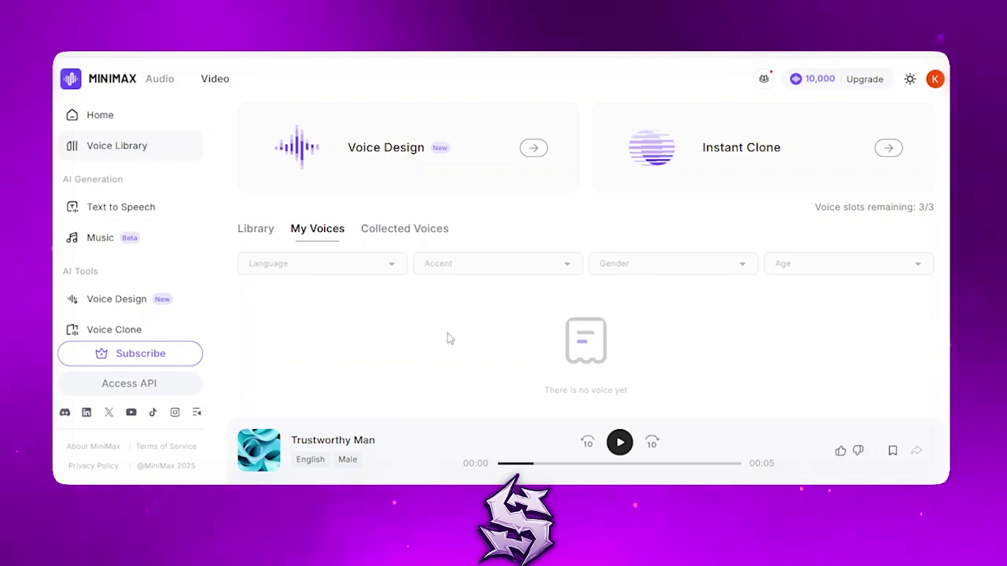
{"action": "left_click", "coordinate": [397, 232]}
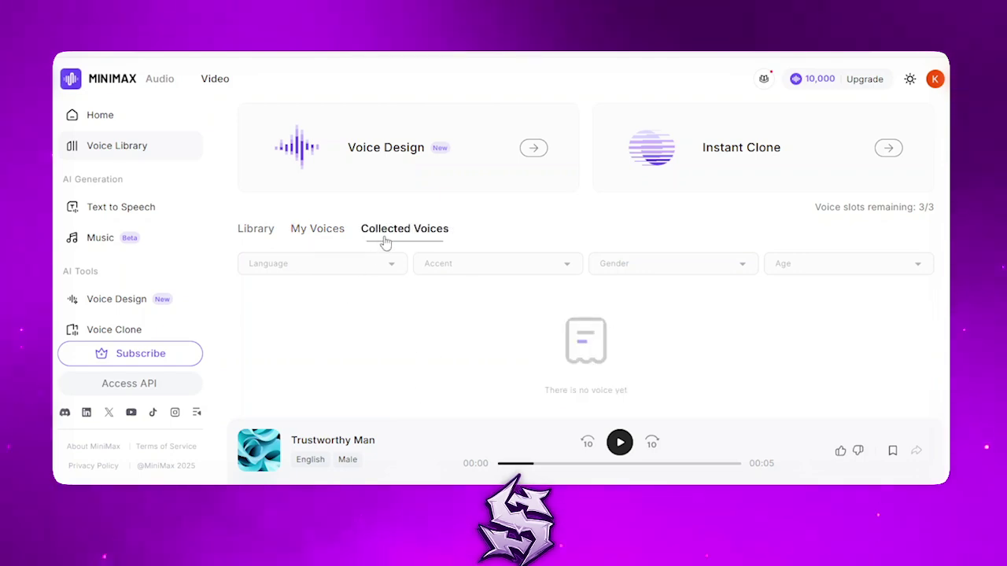
{"action": "left_click", "coordinate": [252, 233]}
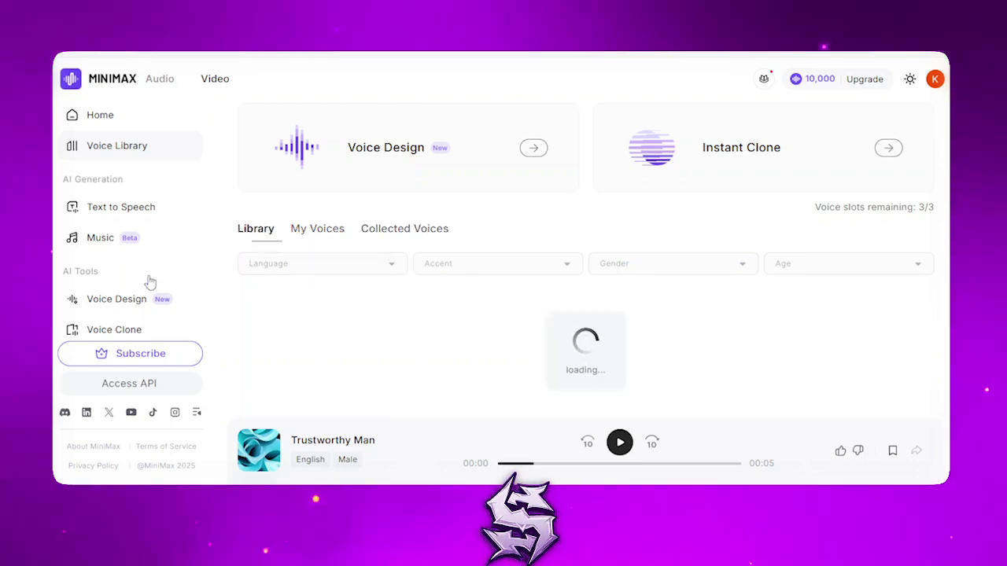
- Open Text to Speech and enter a few random Arabic letters as test text
{"action": "left_click", "coordinate": [134, 211]}
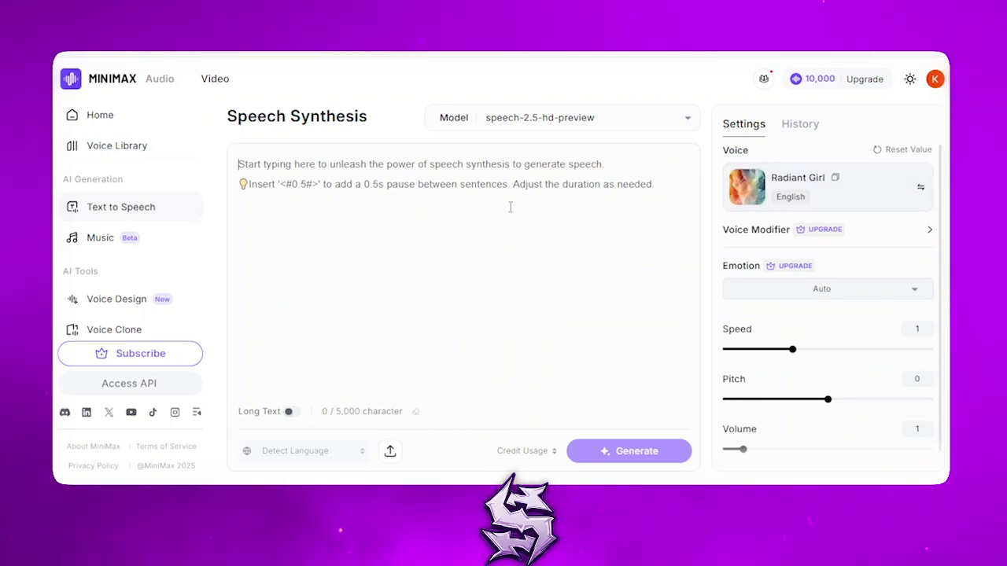
{"action": "left_click", "coordinate": [475, 231]}
{"action": "type", "text": "سيبنسي"}
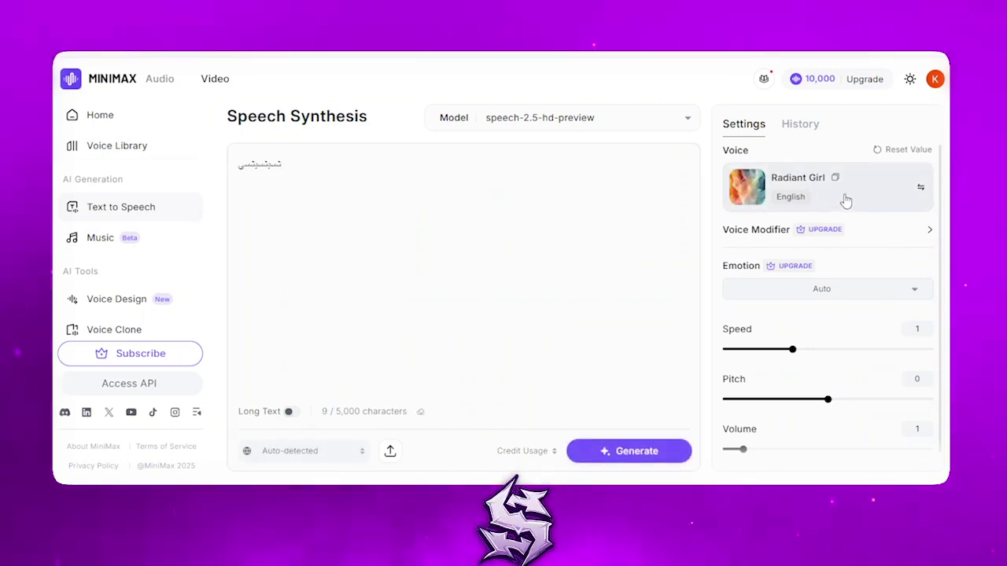
- Look through the voices offered for the speech, including My Voices, and close the Voice Selection dialog
{"action": "left_click", "coordinate": [795, 196]}
{"action": "scroll", "coordinate": [383, 239], "scroll_direction": "down", "scroll_amount": 10}
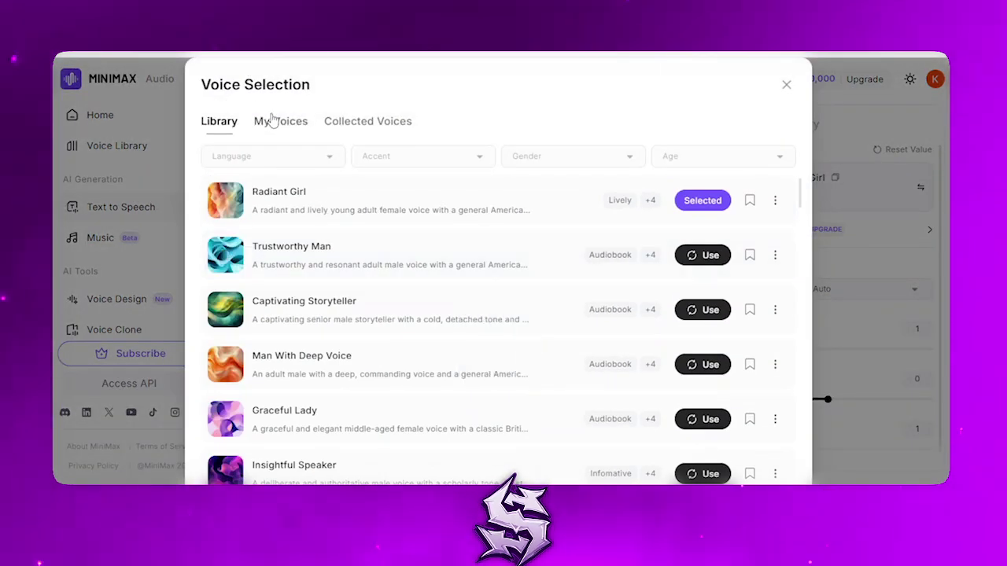
{"action": "left_click", "coordinate": [271, 120]}
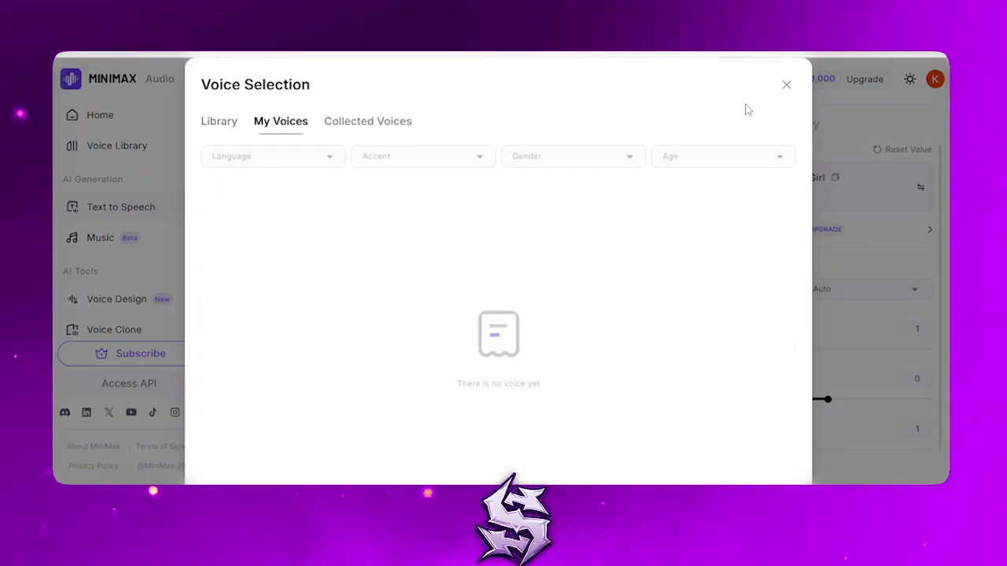
{"action": "key", "text": "Escape"}
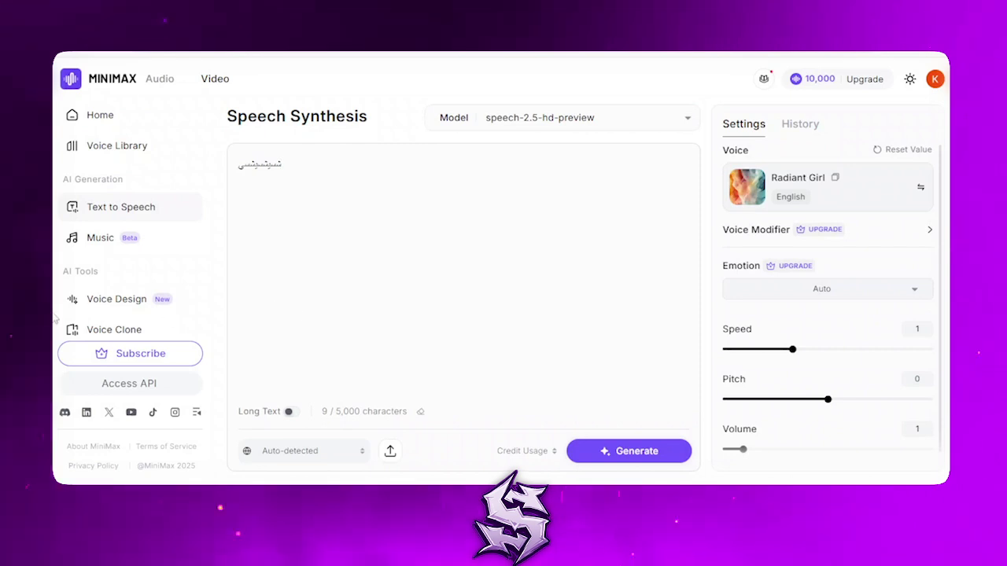
- Examine the Voice Design page, including its Text to Preview and generated results sections
{"action": "left_click", "coordinate": [130, 311]}
{"action": "scroll", "coordinate": [504, 341], "scroll_direction": "down", "scroll_amount": 3}
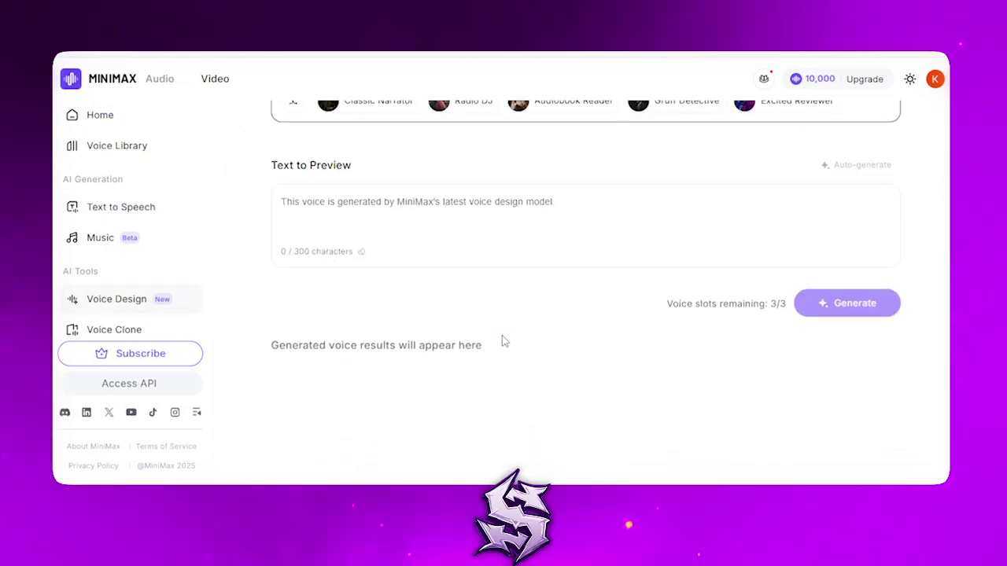
- Open Voice Clone and record an audio sample, allowing microphone access while visiting the site
{"action": "left_click", "coordinate": [149, 330]}
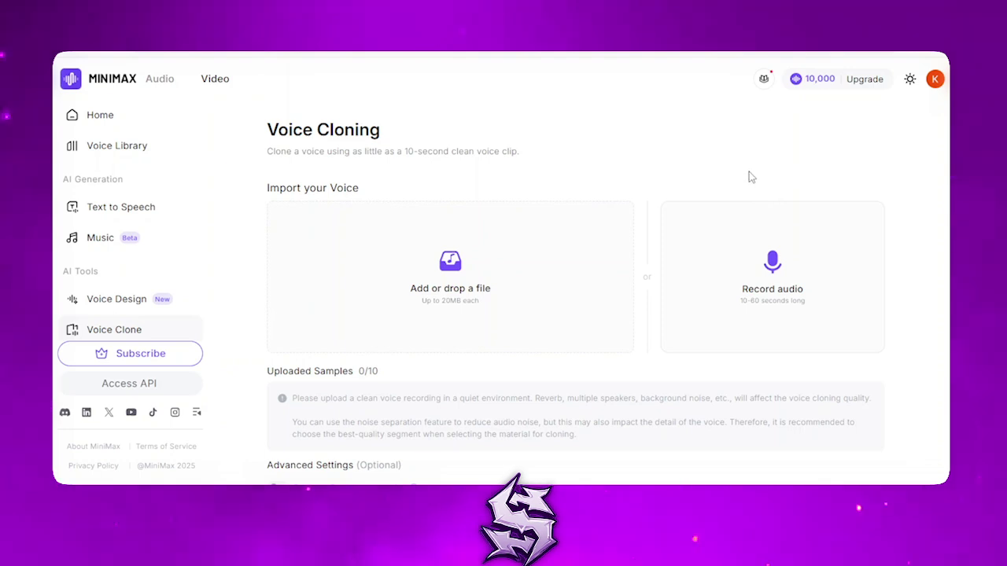
{"action": "left_click", "coordinate": [776, 267]}
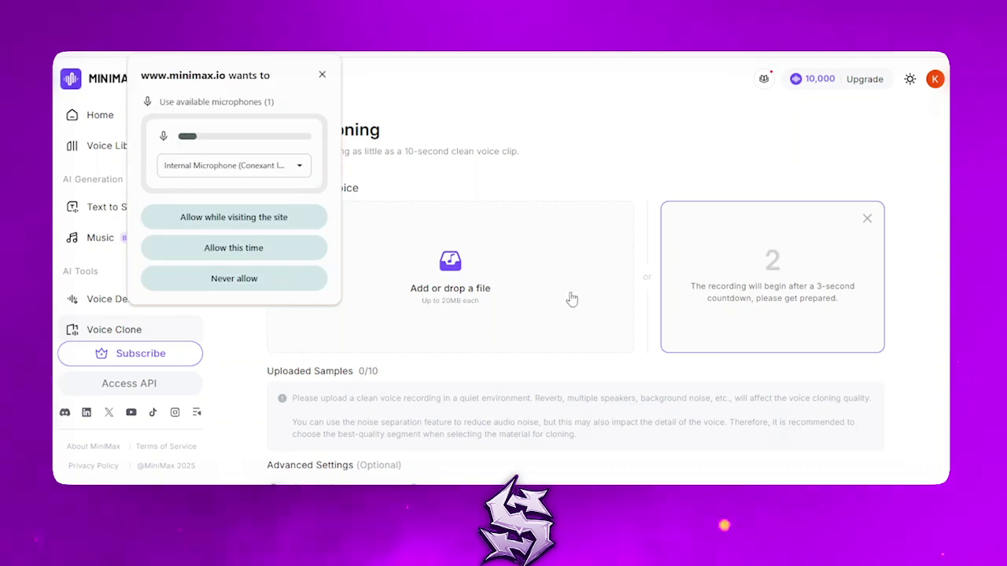
{"action": "left_click", "coordinate": [259, 224]}
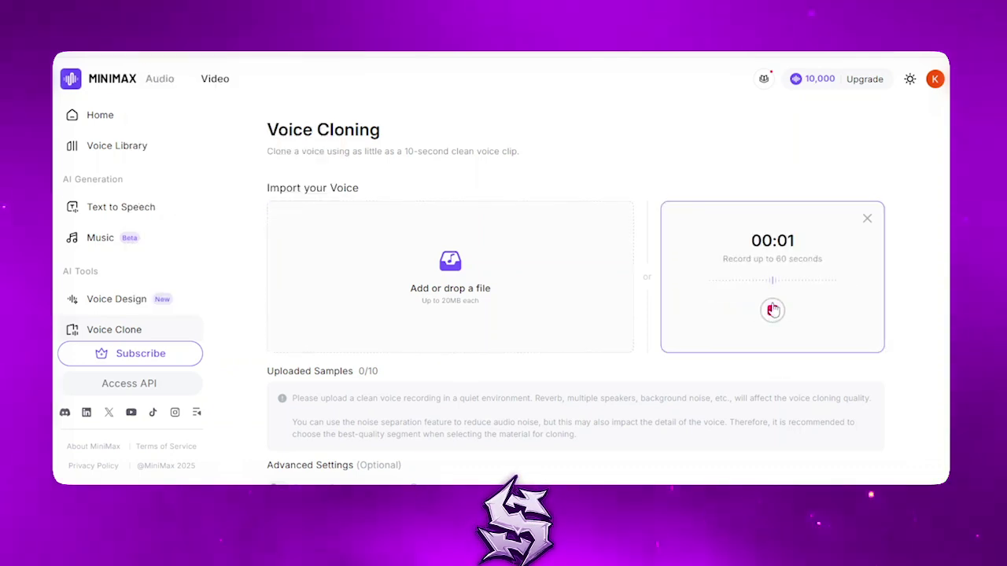
{"action": "left_click", "coordinate": [772, 311]}
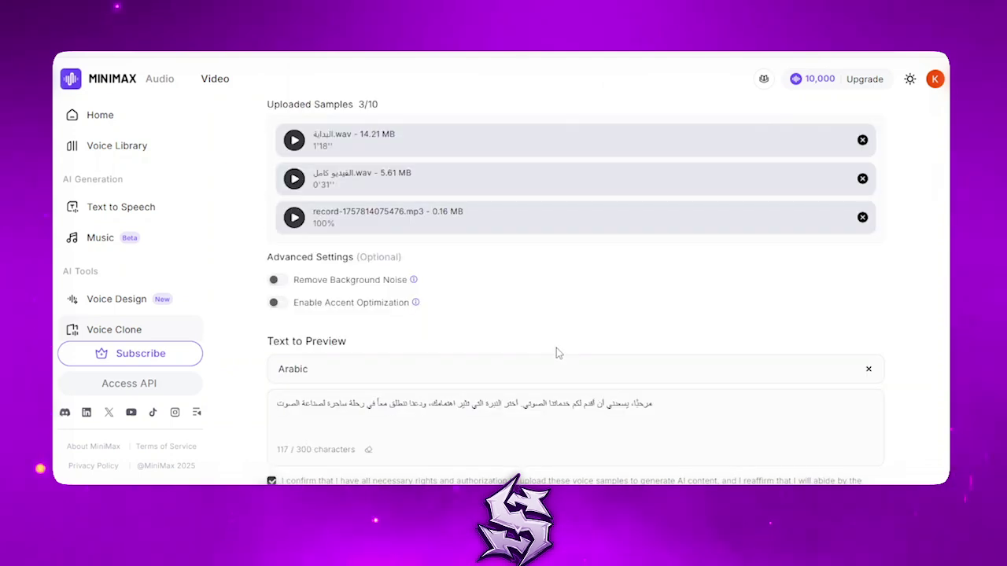
- Replace the Arabic preview text with أهلاً بيكم في قناة "خمساية بس" and generate the voice clone preview
{"action": "scroll", "coordinate": [528, 278], "scroll_direction": "up", "scroll_amount": 1}
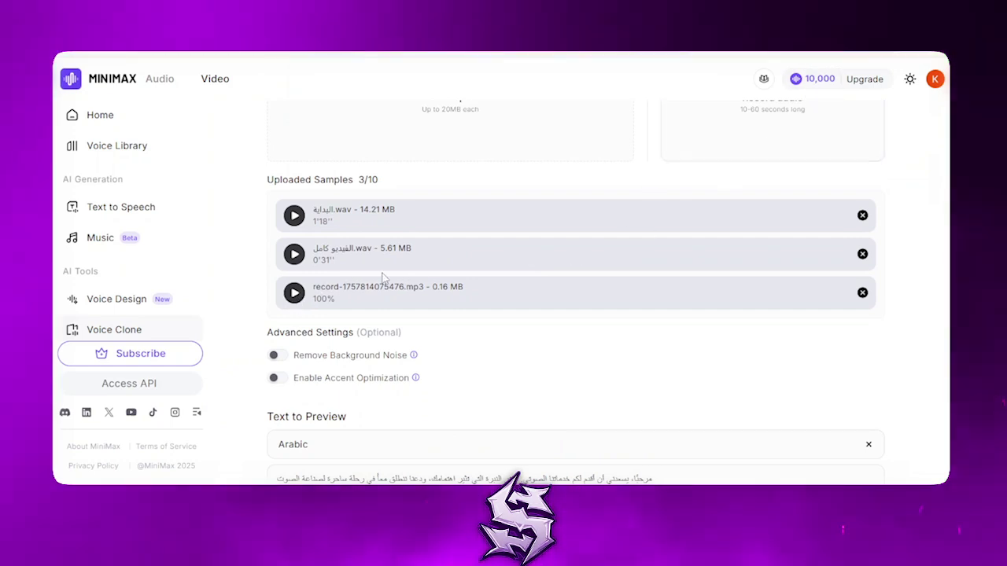
{"action": "scroll", "coordinate": [622, 198], "scroll_direction": "up", "scroll_amount": 2}
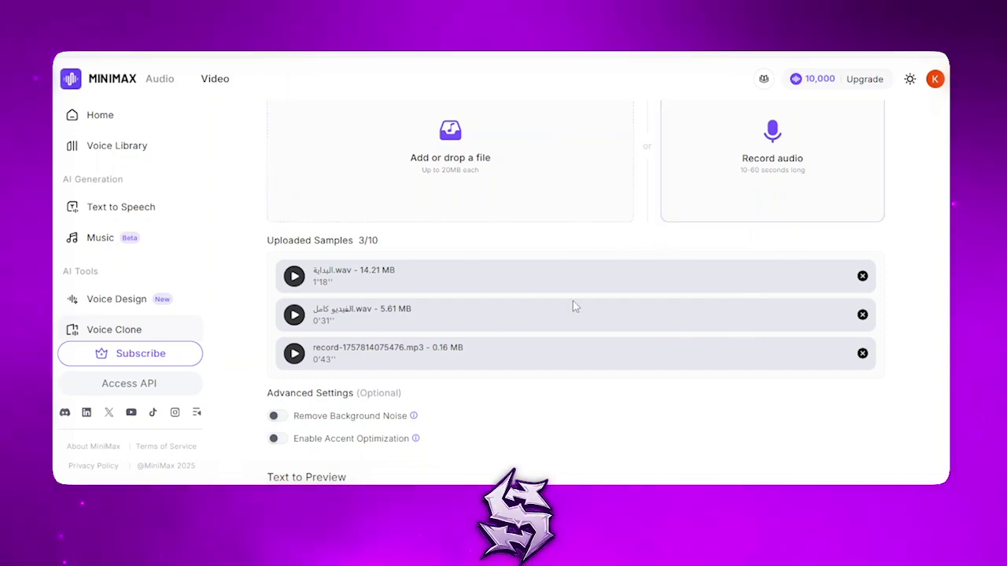
{"action": "scroll", "coordinate": [502, 329], "scroll_direction": "down", "scroll_amount": 3}
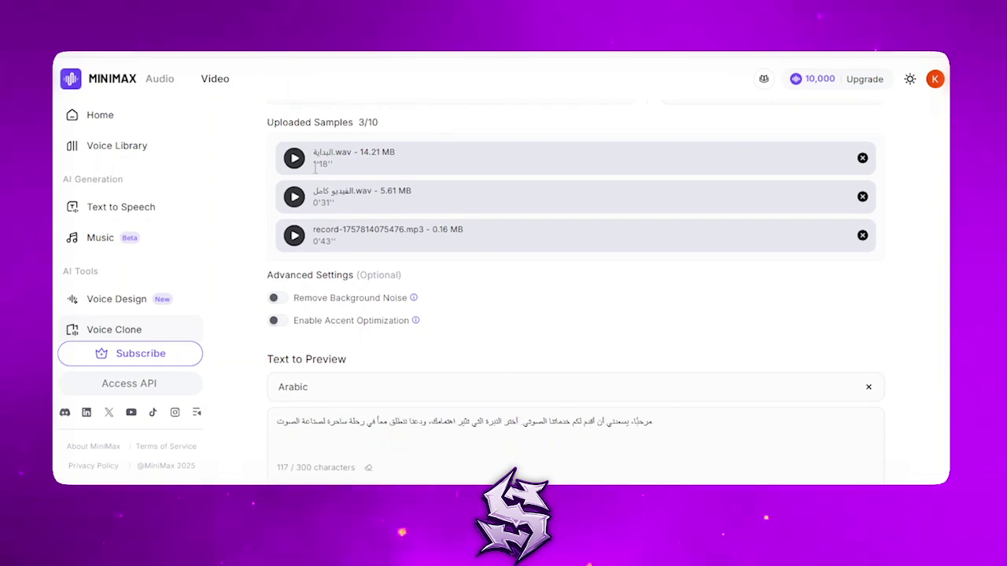
{"action": "scroll", "coordinate": [530, 314], "scroll_direction": "down", "scroll_amount": 2}
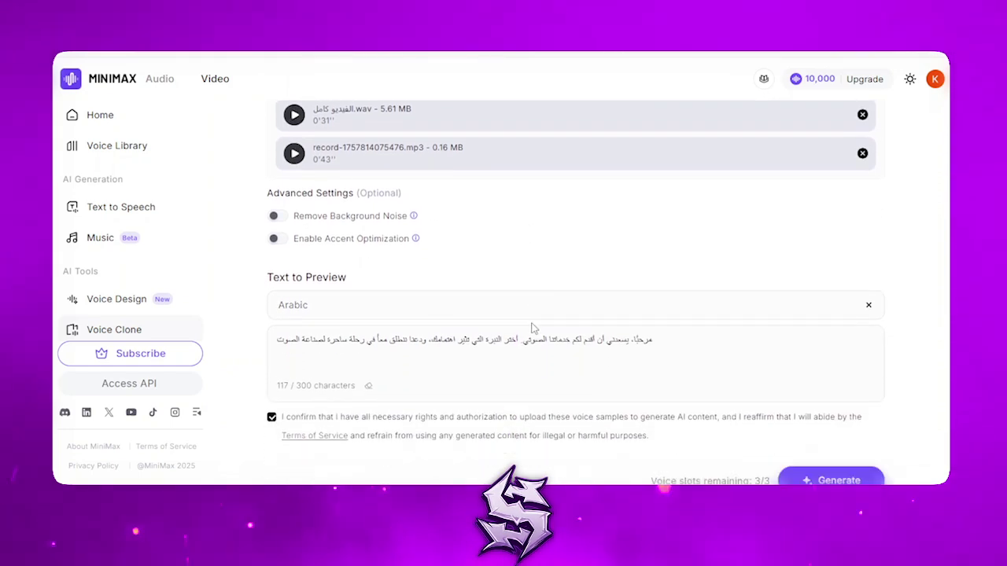
{"action": "left_click", "coordinate": [274, 217]}
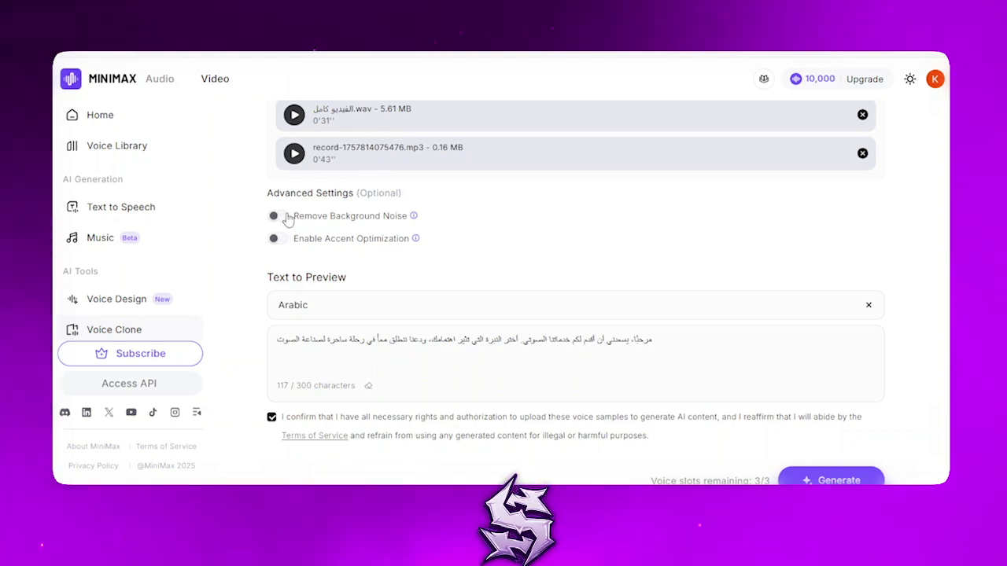
{"action": "triple_click", "coordinate": [500, 346]}
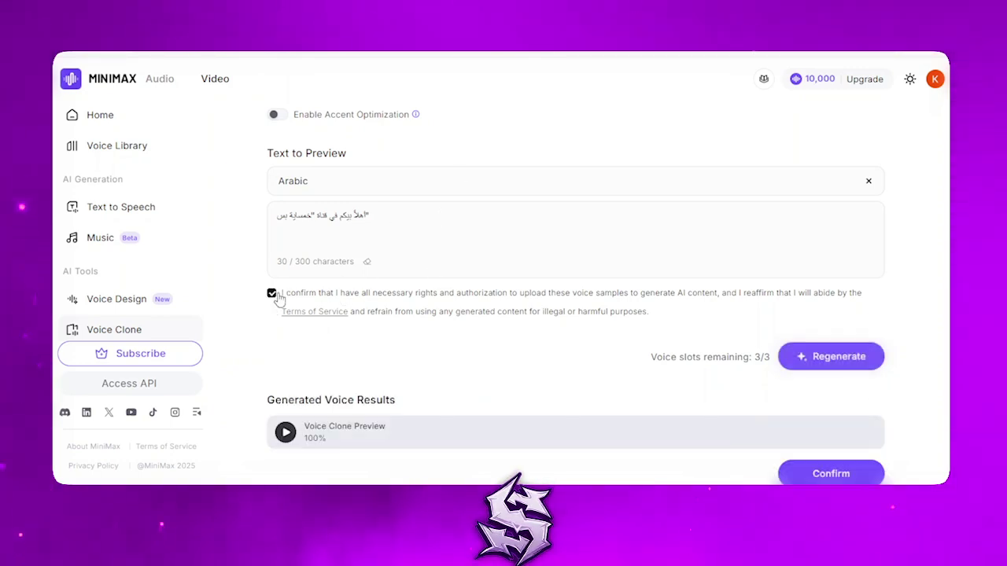
- Play the generated Voice Clone Preview to hear the cloned voice
{"action": "scroll", "coordinate": [443, 347], "scroll_direction": "down", "scroll_amount": 1}
{"action": "scroll", "coordinate": [443, 347], "scroll_direction": "down", "scroll_amount": 1}
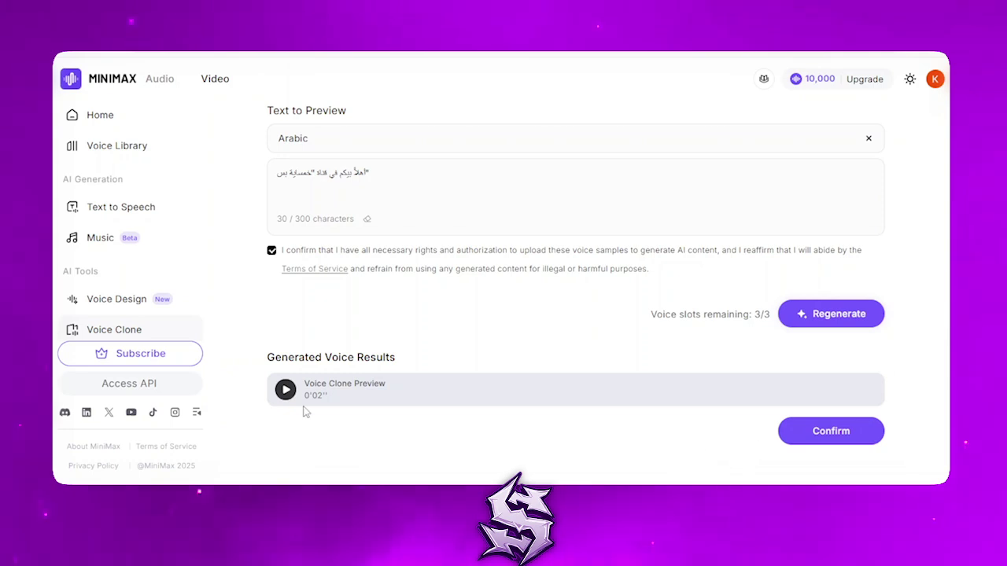
{"action": "left_click", "coordinate": [285, 390]}
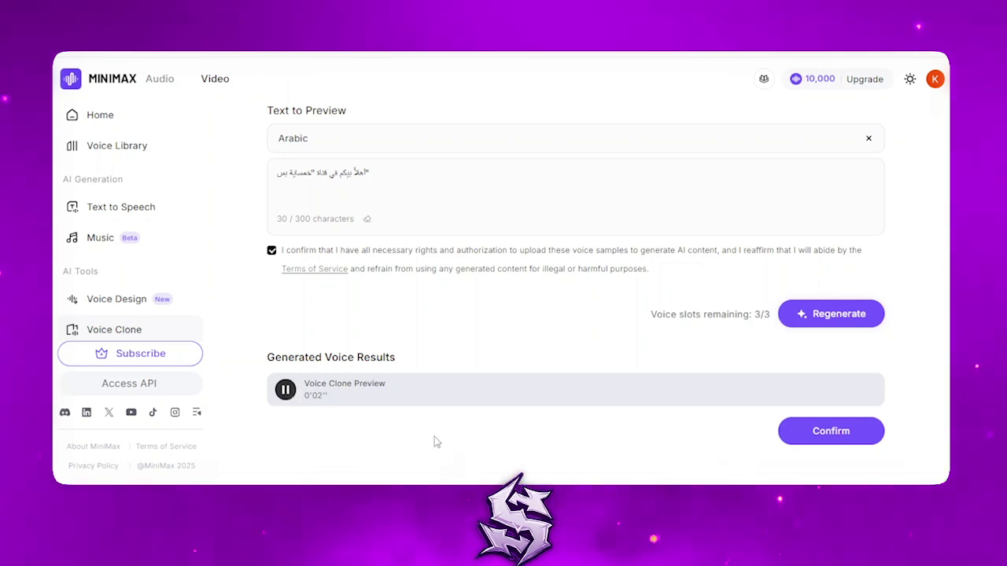
{"action": "left_click", "coordinate": [286, 393]}
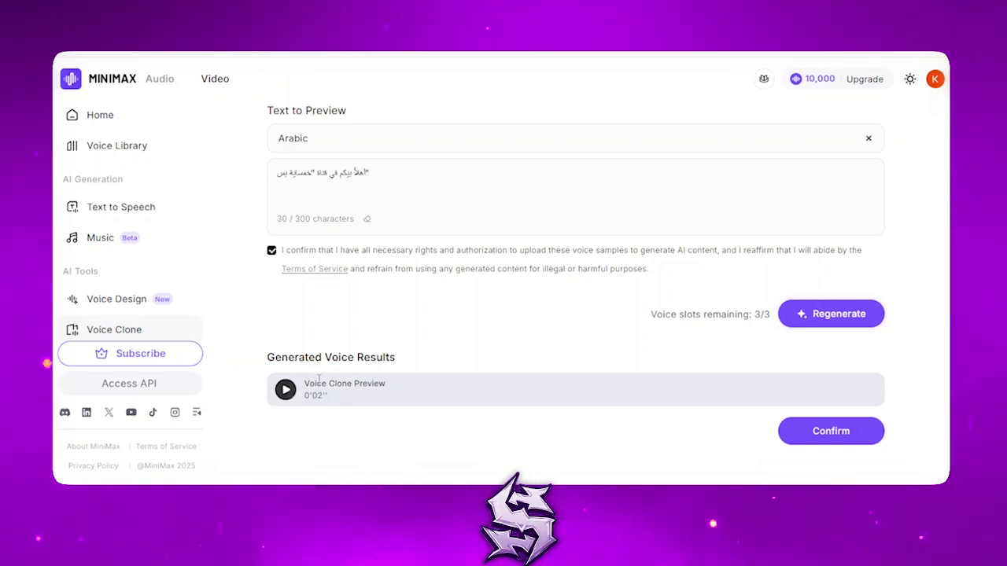
- Turn on Remove Background Noise in the advanced settings of the voice clone
{"action": "scroll", "coordinate": [355, 268], "scroll_direction": "up", "scroll_amount": 3}
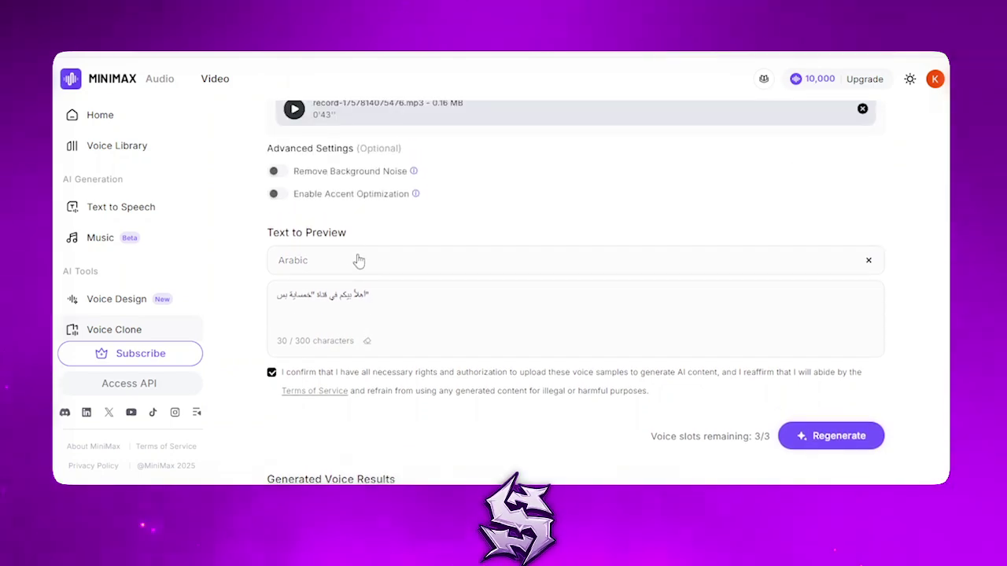
{"action": "left_click", "coordinate": [280, 170]}
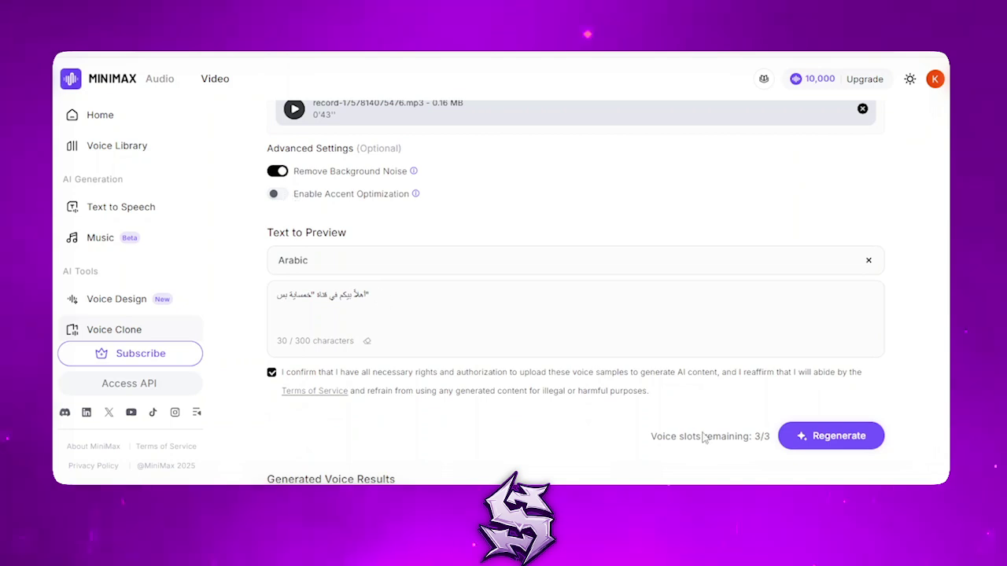
- Translate the Enable Accent Optimization label into Arabic and turn that option on
{"action": "scroll", "coordinate": [560, 404], "scroll_direction": "down", "scroll_amount": 3}
{"action": "scroll", "coordinate": [378, 225], "scroll_direction": "up", "scroll_amount": 4}
{"action": "triple_click", "coordinate": [377, 236]}
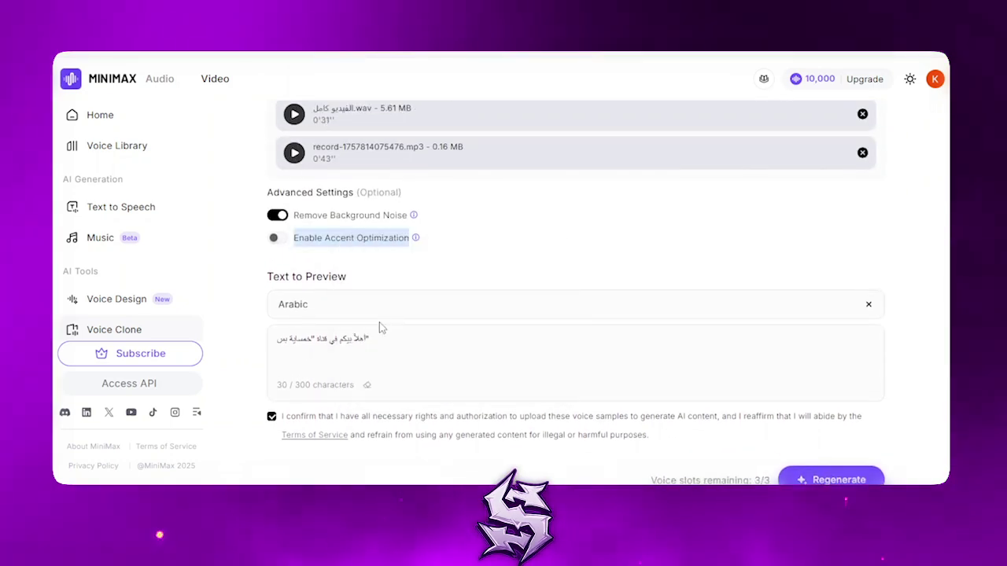
{"action": "right_click", "coordinate": [351, 238]}
{"action": "left_click", "coordinate": [409, 329]}
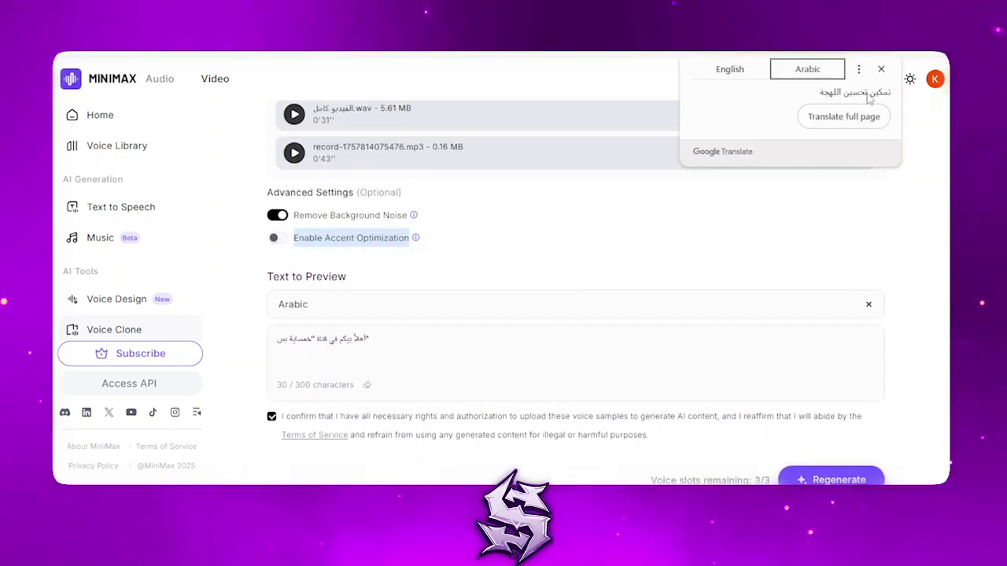
{"action": "left_click", "coordinate": [273, 238]}
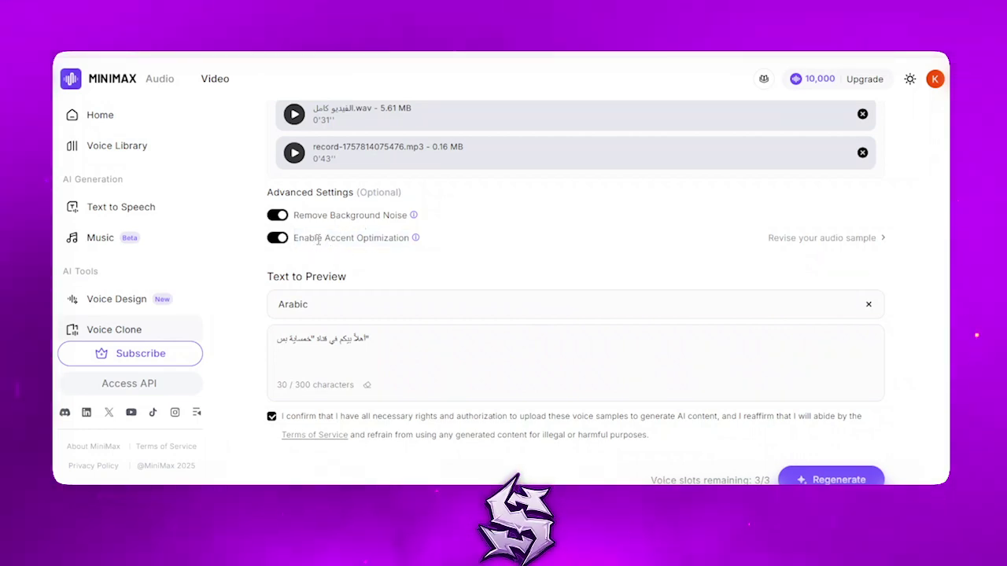
- Set the preview text to a longer Arabic channel introduction asking for subscriptions, and generate the preview with Accent Optimization off
{"action": "scroll", "coordinate": [589, 292], "scroll_direction": "down", "scroll_amount": 2}
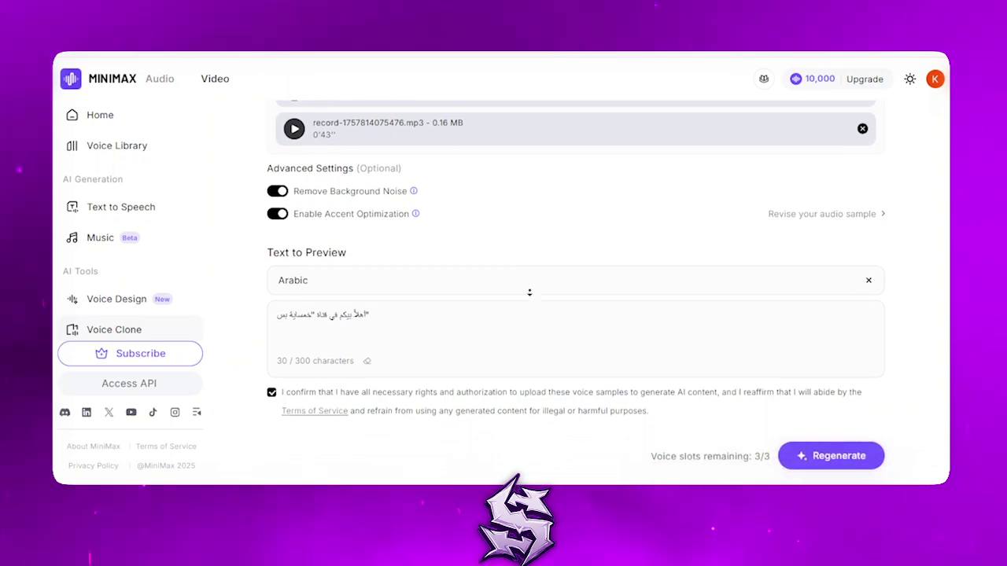
{"action": "left_click", "coordinate": [834, 351]}
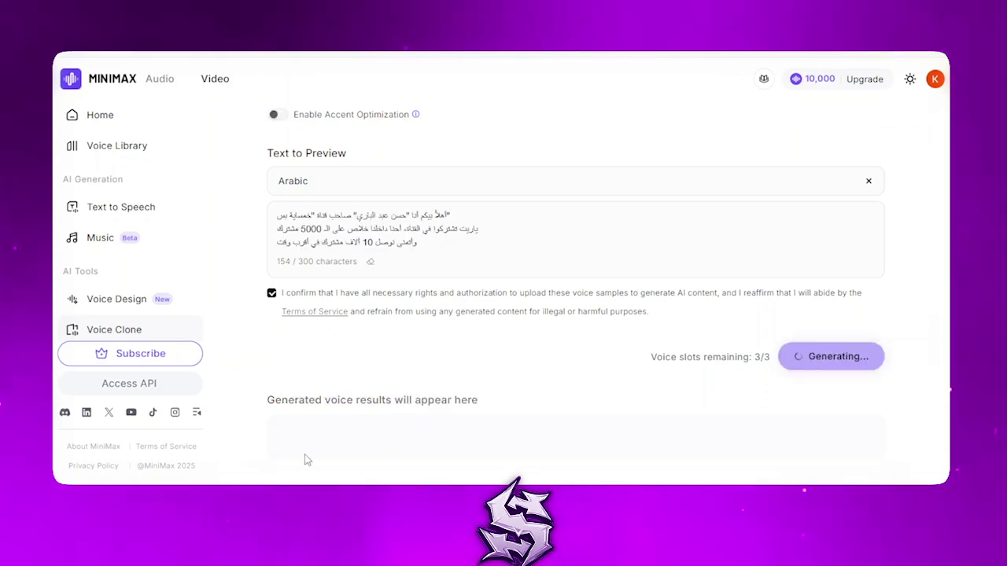
- Confirm the generated clone and save it as "5amsaya bas" with the Arabic and Male labels and a description of a young, strong-voiced man
{"action": "scroll", "coordinate": [475, 388], "scroll_direction": "up", "scroll_amount": 2}
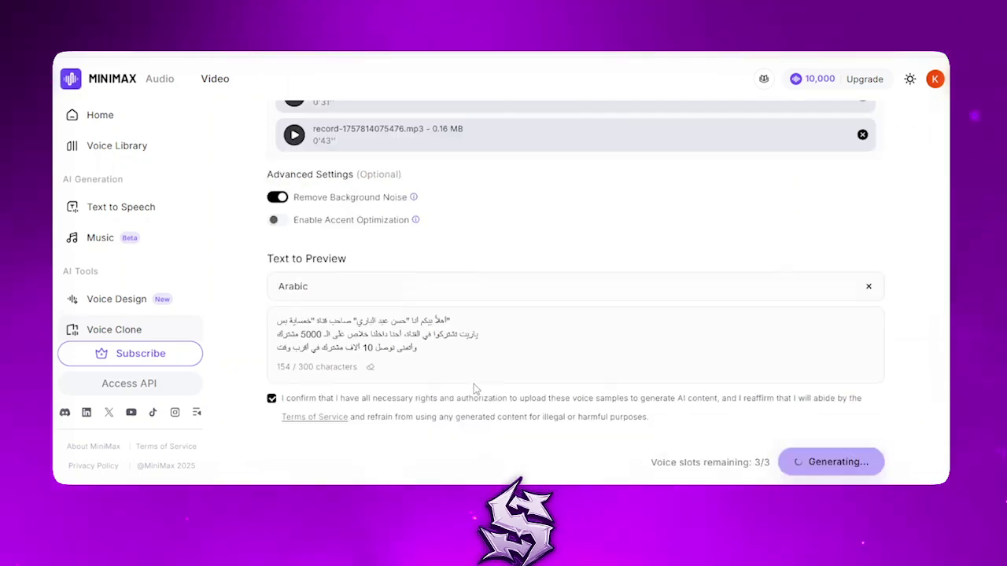
{"action": "scroll", "coordinate": [475, 389], "scroll_direction": "down", "scroll_amount": 2}
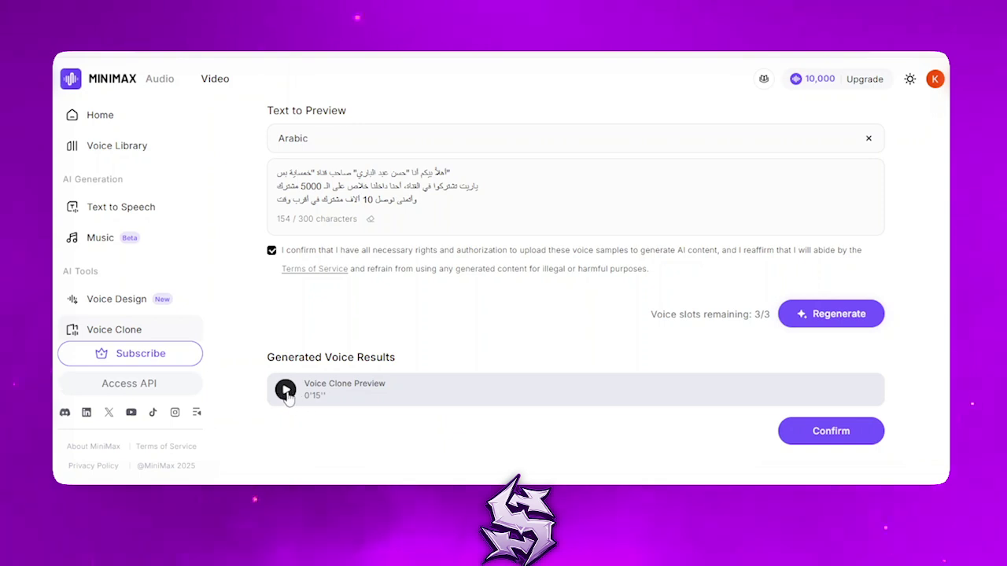
{"action": "left_click", "coordinate": [821, 442]}
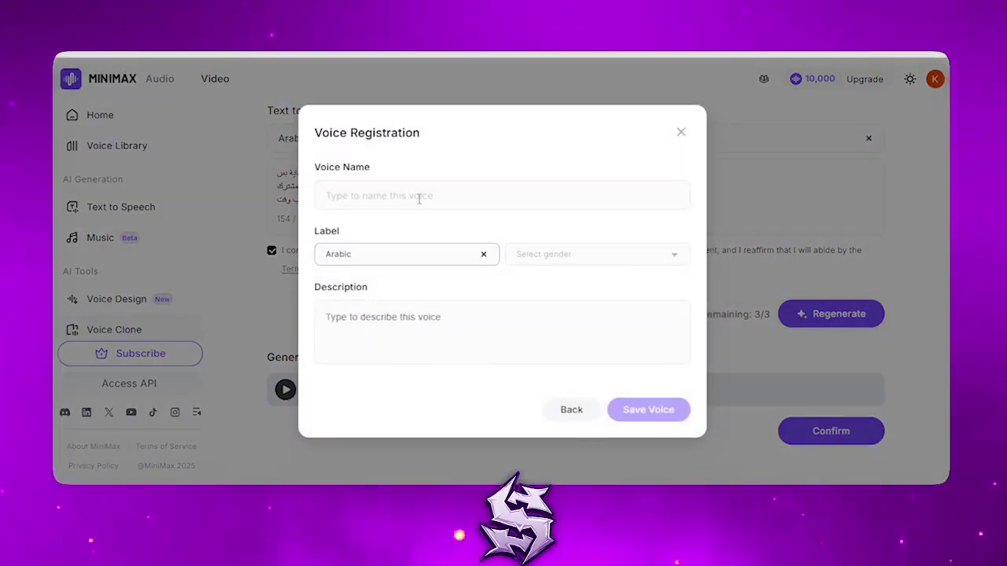
{"action": "type", "text": "5amsaya bas"}
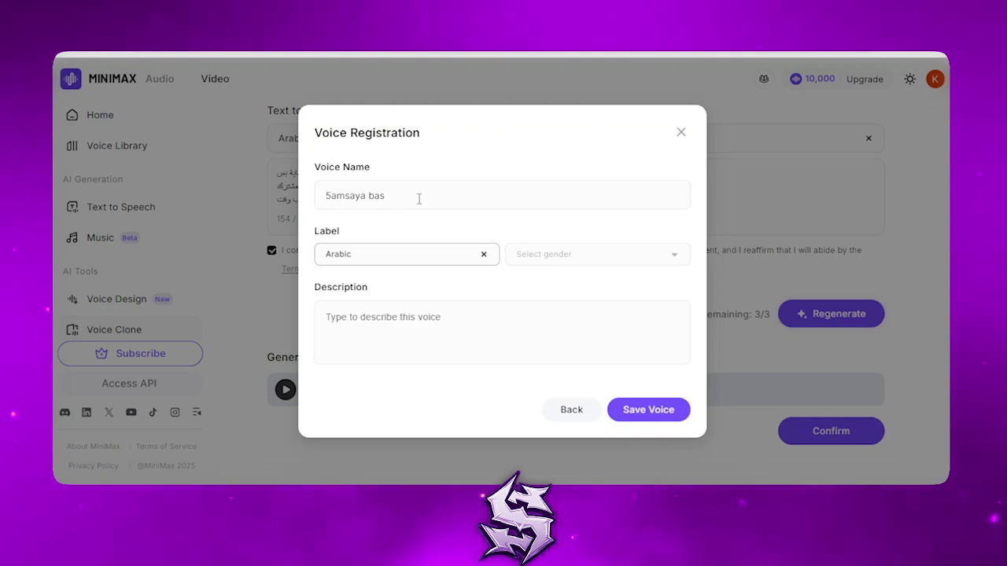
{"action": "left_click", "coordinate": [517, 254]}
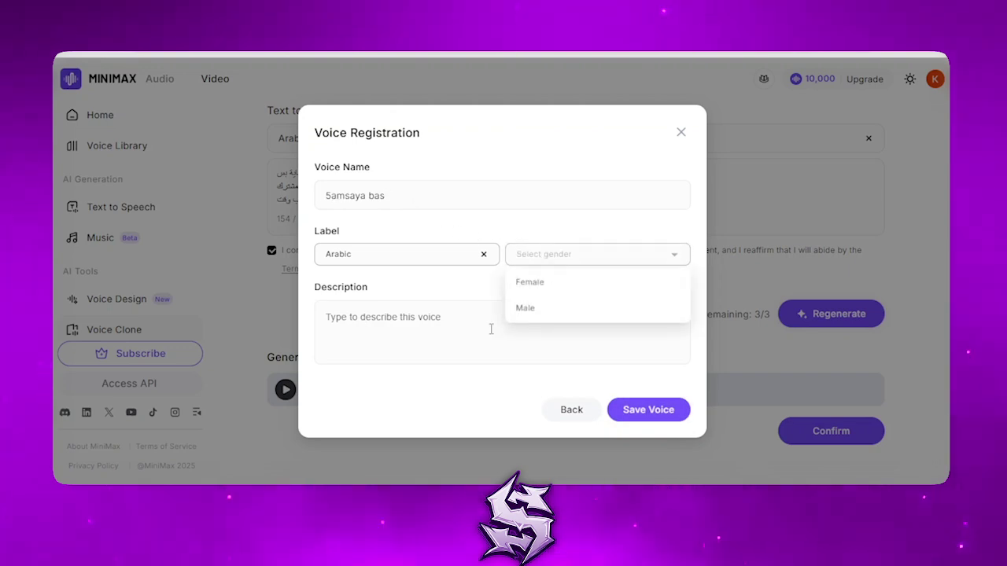
{"action": "left_click", "coordinate": [549, 312]}
{"action": "left_click", "coordinate": [442, 333]}
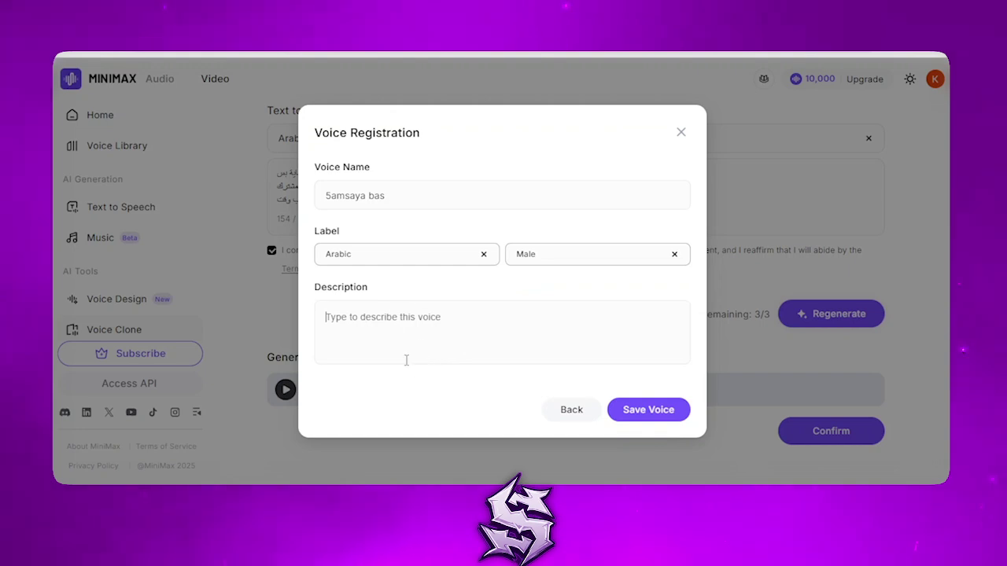
{"action": "left_click", "coordinate": [650, 410]}
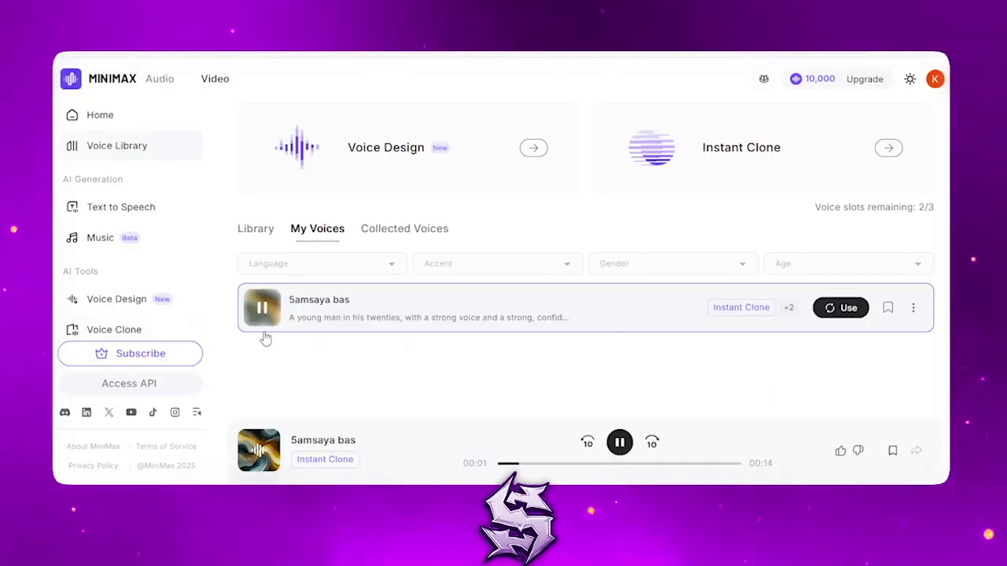
- Stop the saved voice's playback, use it for Text to Speech, and generate an Arabic sign-off asking viewers to like, share and subscribe
{"action": "left_click", "coordinate": [262, 307]}
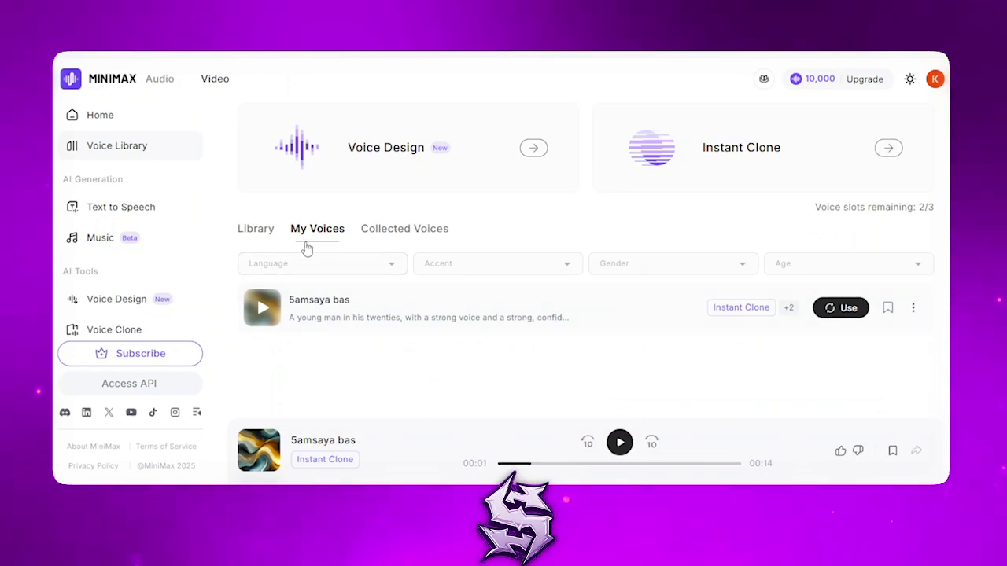
{"action": "left_click", "coordinate": [841, 313]}
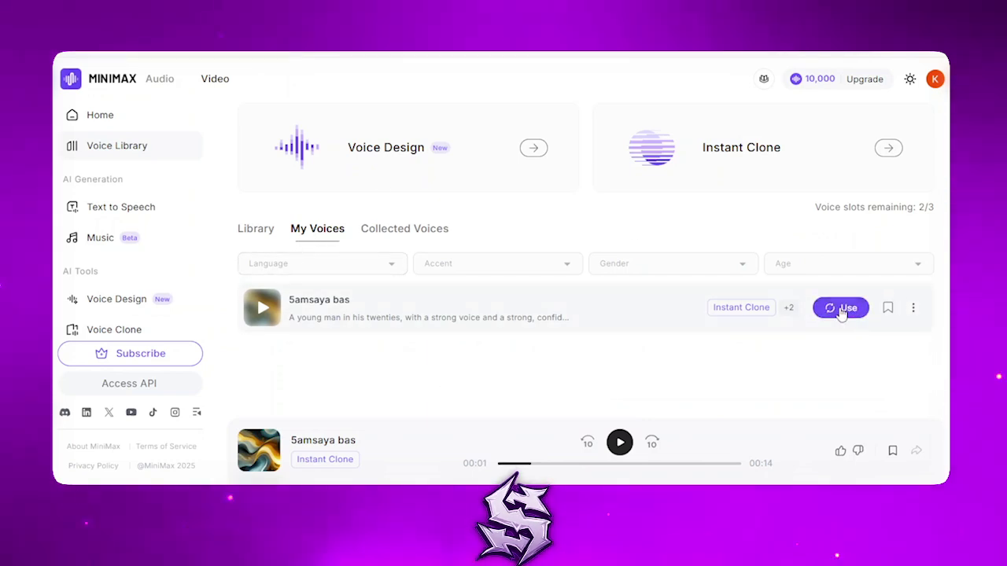
{"action": "key", "text": "BackSpace"}
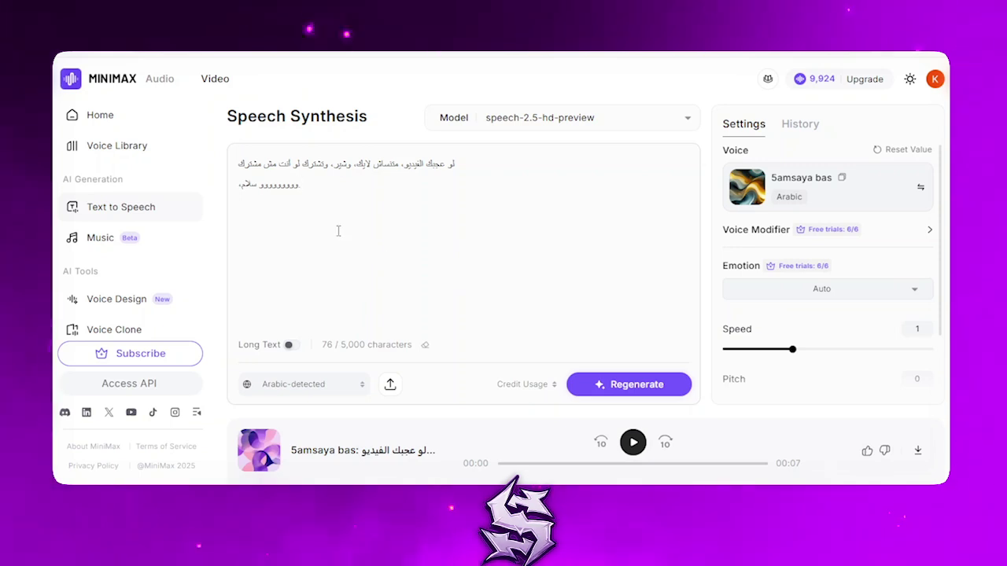
- Replace the script with a longer Arabic end-of-video message closing with a goodbye, and generate its speech
{"action": "triple_click", "coordinate": [288, 189]}
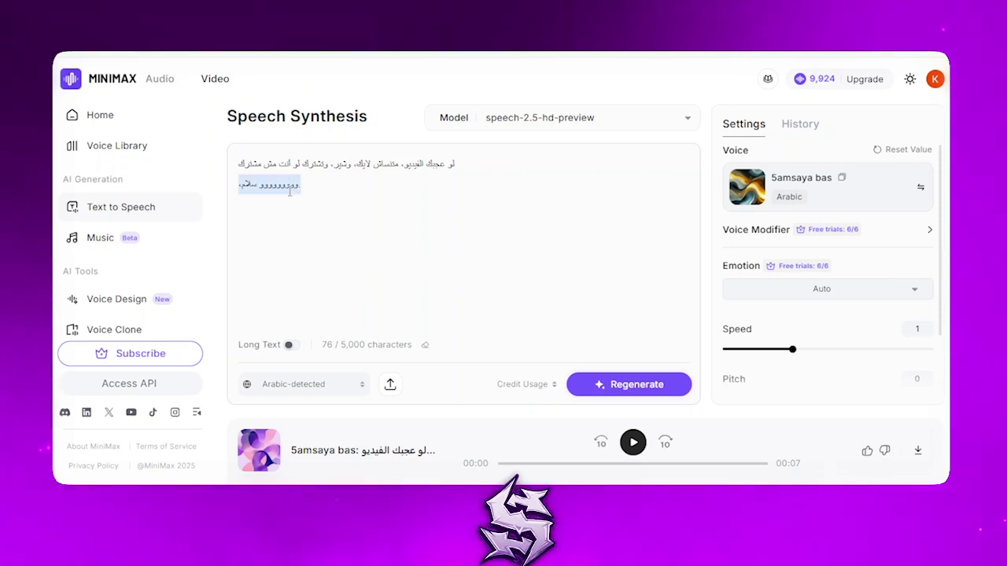
{"action": "key", "text": "BackSpace"}
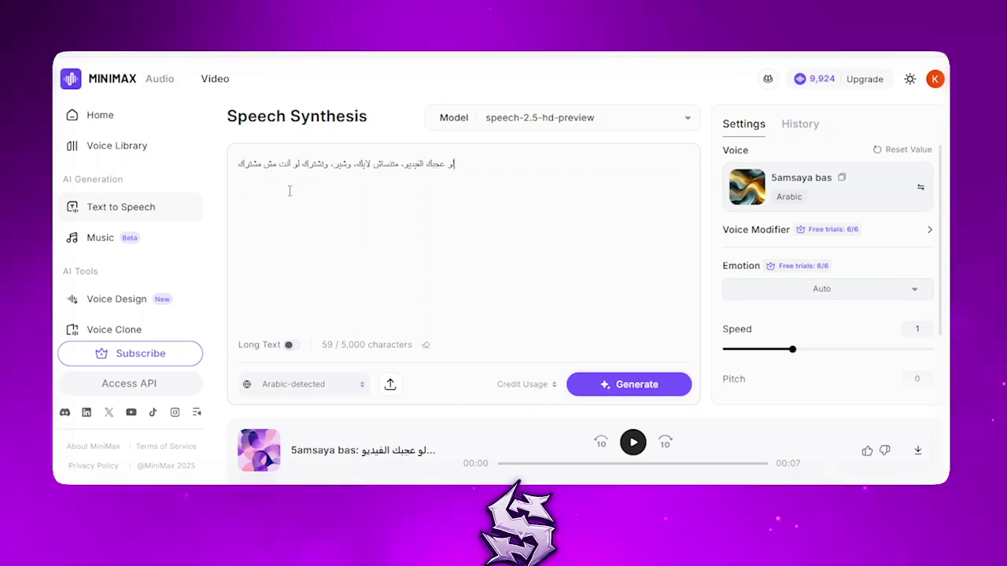
{"action": "key", "text": "BackSpace"}
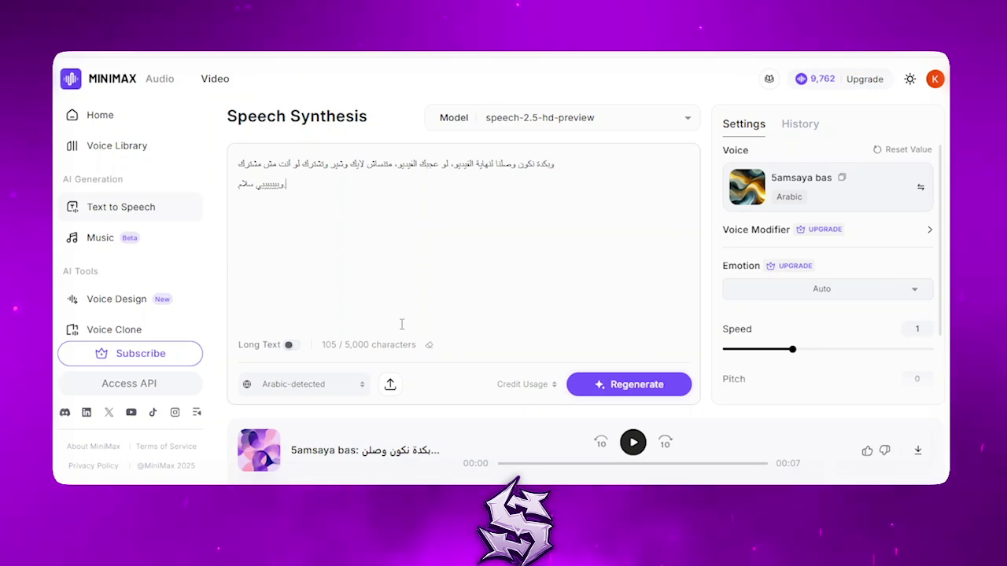
- Turn on Long Text mode for the script to raise its character limit
{"action": "left_click", "coordinate": [291, 346]}
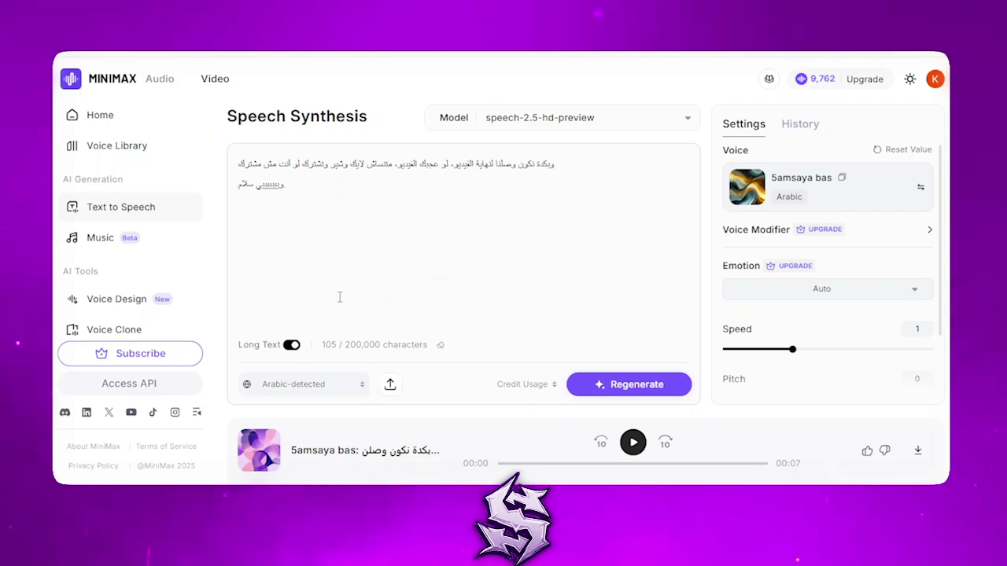
{"action": "left_click", "coordinate": [472, 225]}
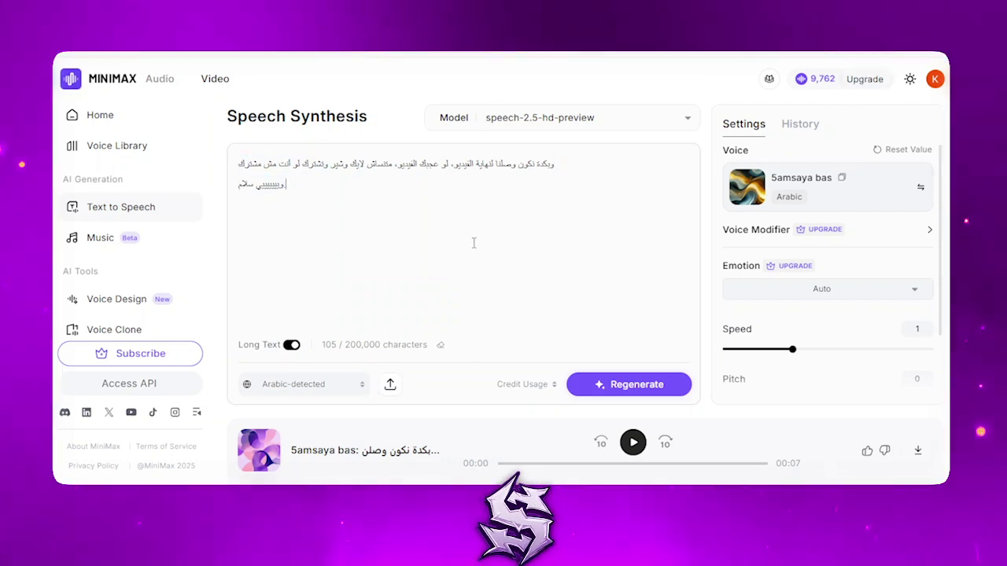
{"action": "key", "text": "ctrl+a"}
{"action": "left_click", "coordinate": [288, 206]}
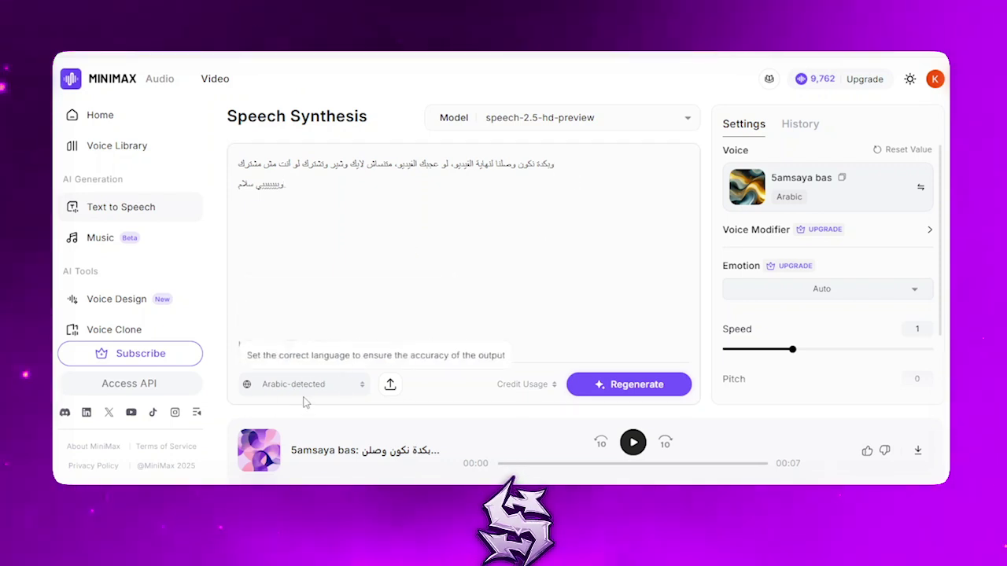
- Examine the list of languages offered for the speech text
{"action": "left_click", "coordinate": [333, 384]}
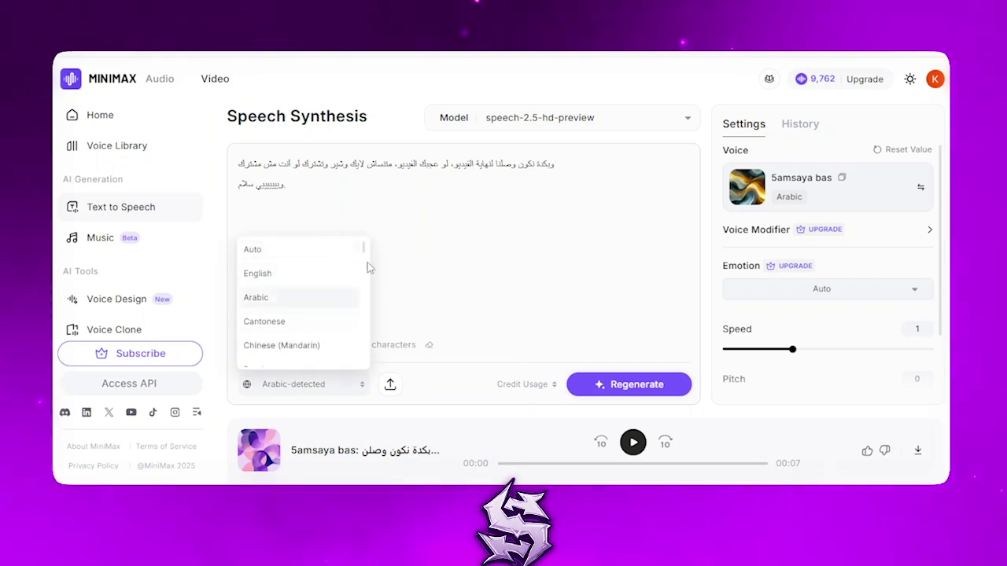
{"action": "left_click_drag", "start_coordinate": [366, 248], "coordinate": [368, 261]}
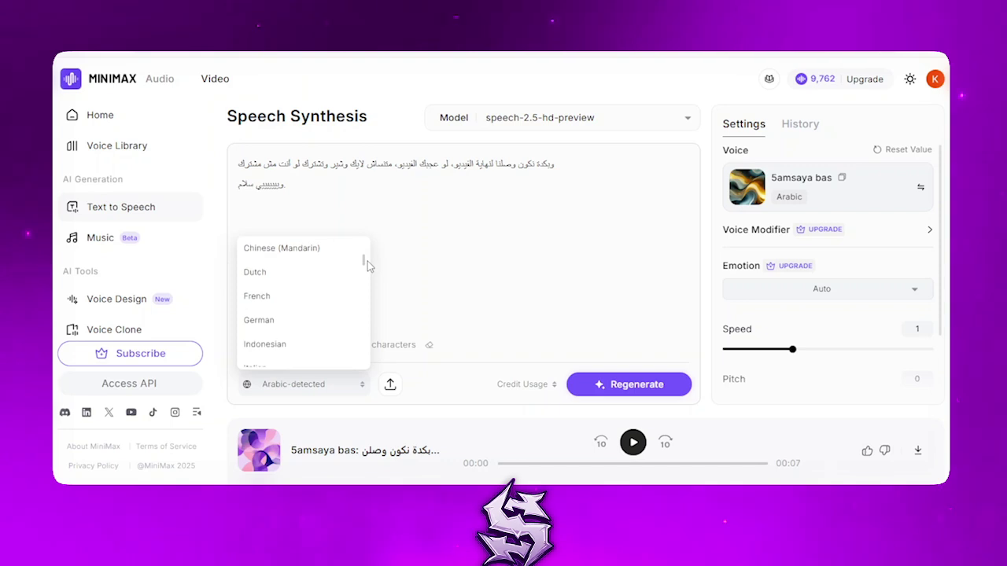
{"action": "scroll", "coordinate": [366, 271], "scroll_direction": "down", "scroll_amount": 4}
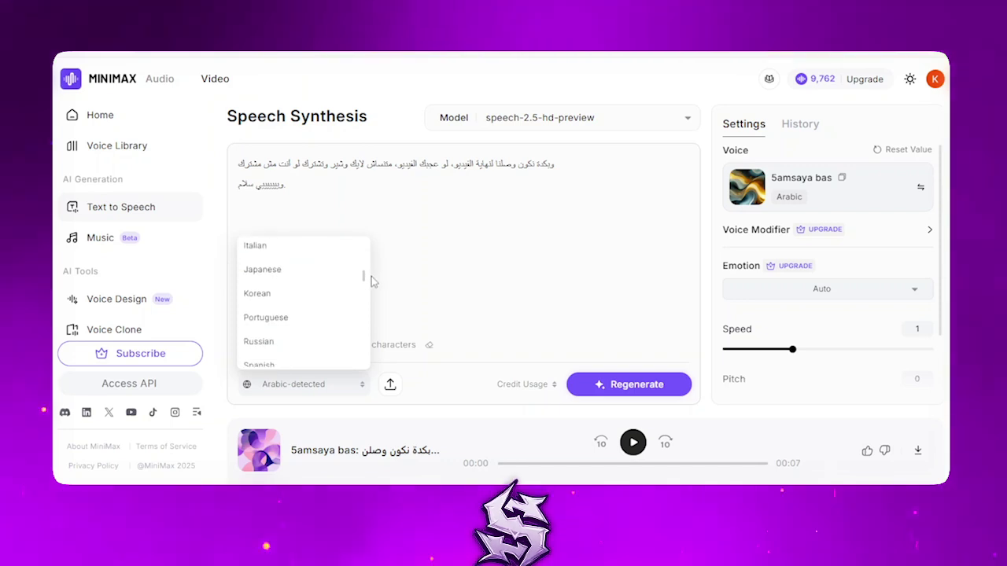
{"action": "left_click_drag", "start_coordinate": [373, 282], "coordinate": [373, 346]}
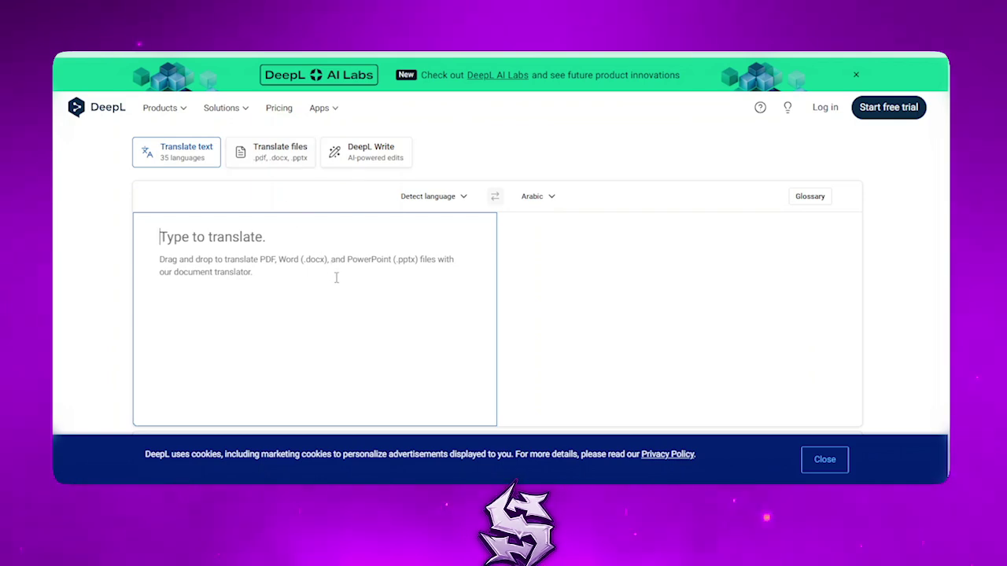
- In DeepL, translate the Arabic end-of-video message into English (American) and copy the translation
{"action": "type", "text": "وبكدة نكون وصلنا لنهاية الفيديو، لو عجبك الفيديو، متنساش لايك وشير وتشترك لو أنت مش مشترك وبيبيبيبي سلام."}
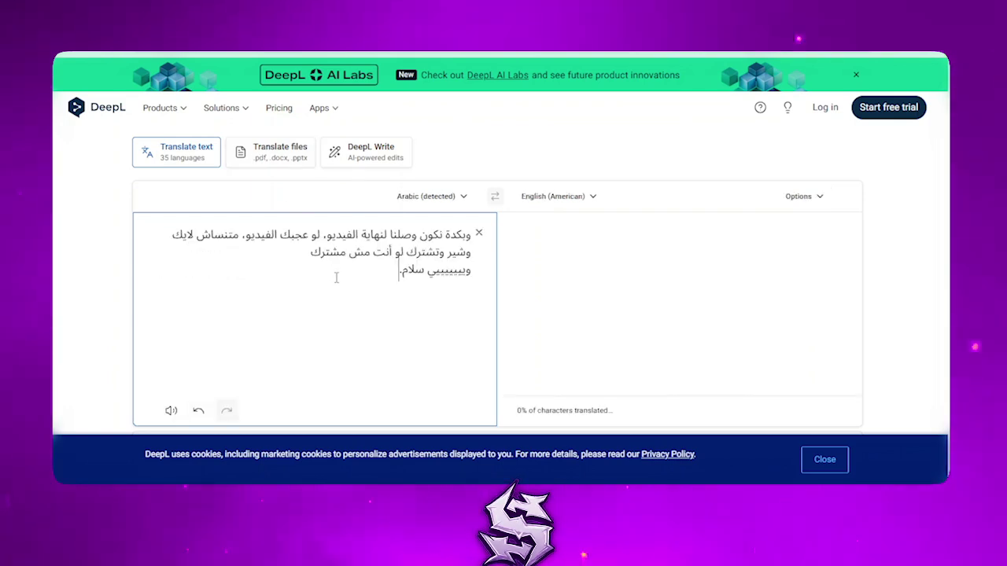
{"action": "left_click", "coordinate": [569, 199]}
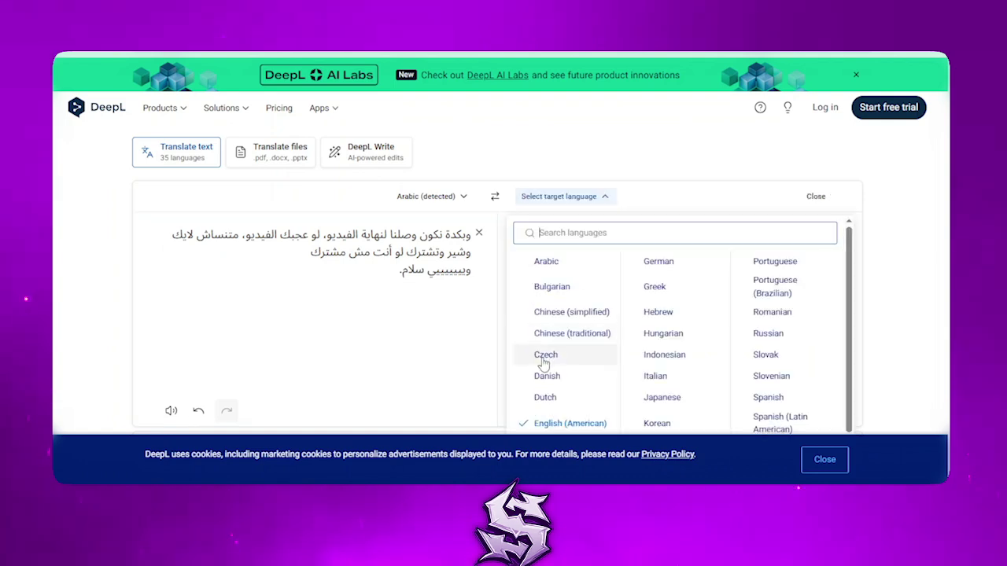
{"action": "left_click", "coordinate": [825, 459]}
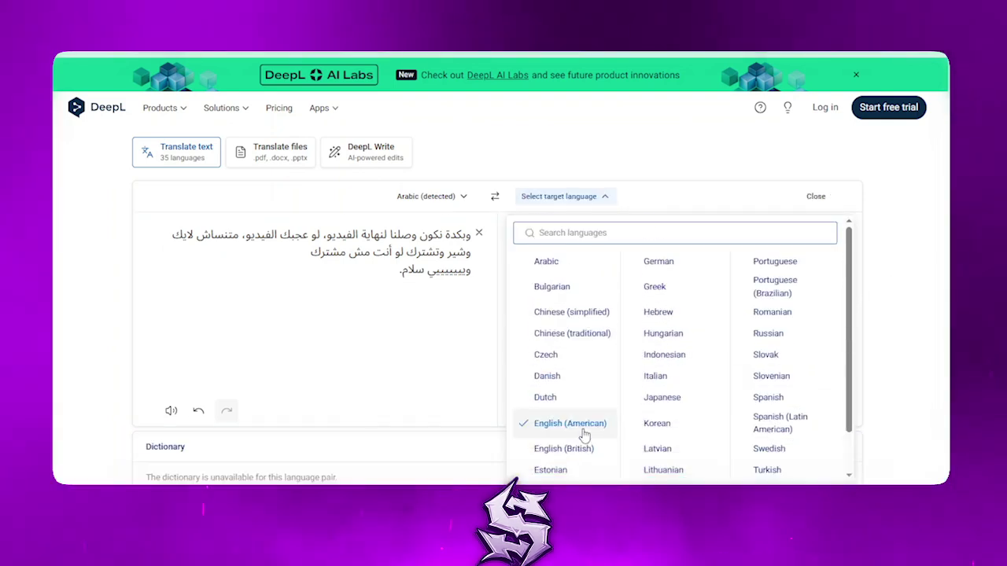
{"action": "scroll", "coordinate": [748, 314], "scroll_direction": "down", "scroll_amount": 3}
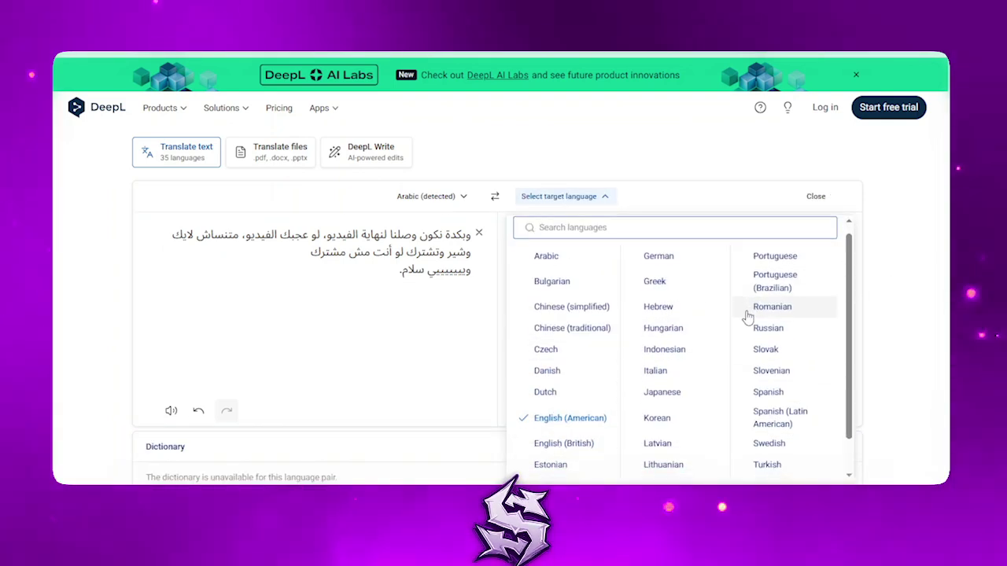
{"action": "key", "text": "Escape"}
{"action": "left_click", "coordinate": [794, 413]}
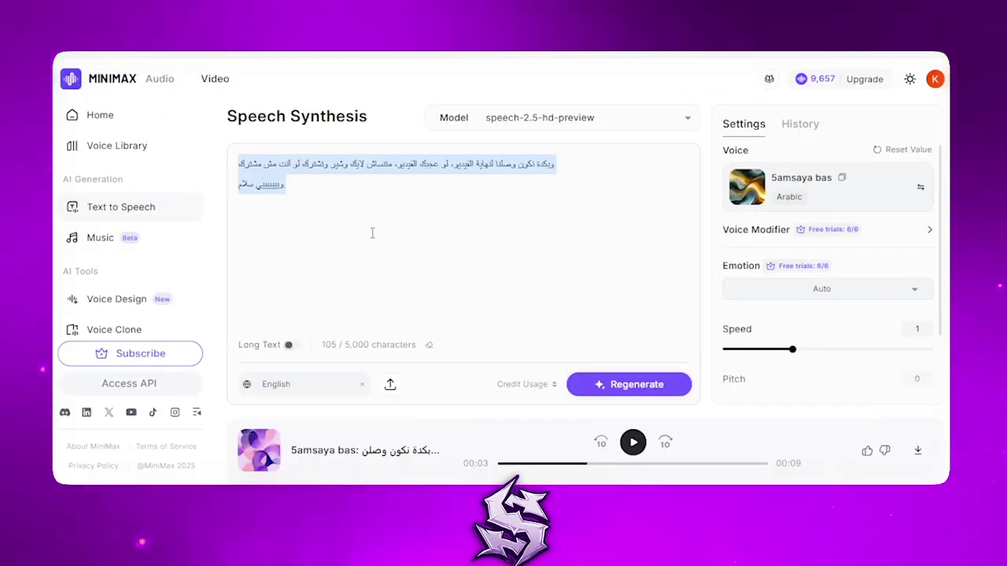
- Back in MiniMax Audio, replace the Arabic script with the English translation and generate its speech with the cloned voice
{"action": "type", "text": "And that brings us to the end of the video. If you liked the video, don't forget to like, share, and subscribe if you haven't already. Bye!"}
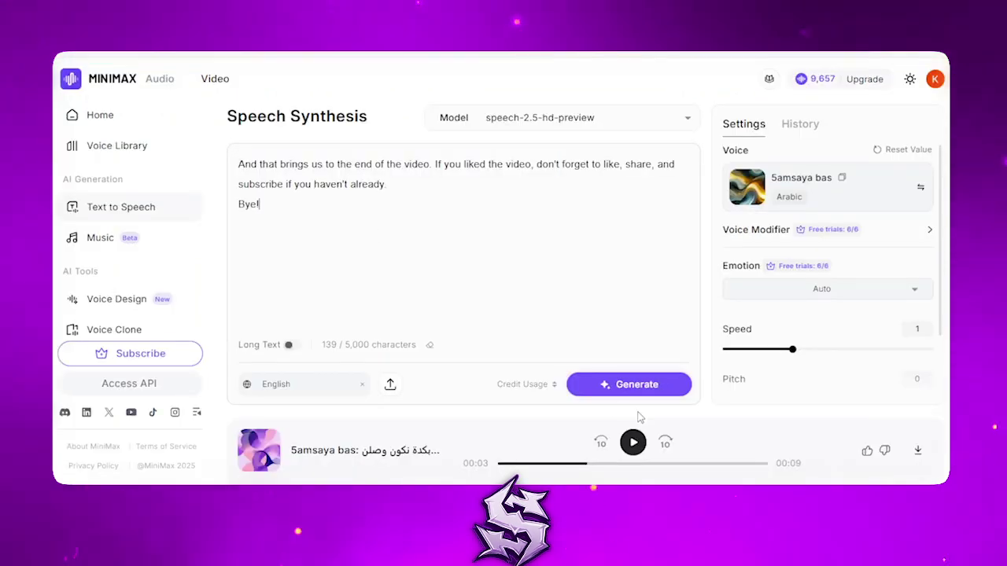
{"action": "left_click", "coordinate": [629, 386]}
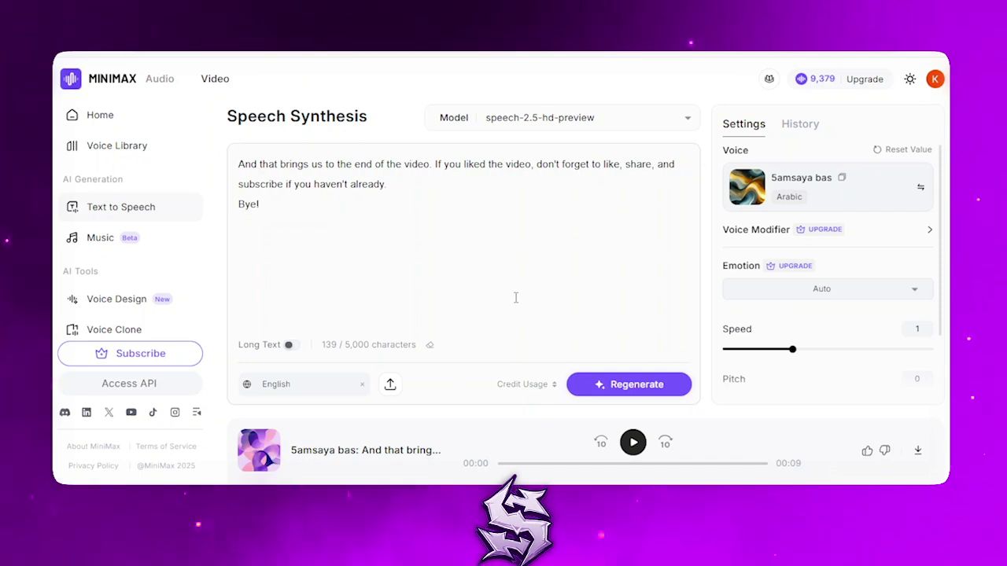
- Clear the English text language and set it to Auto
{"action": "left_click", "coordinate": [362, 384]}
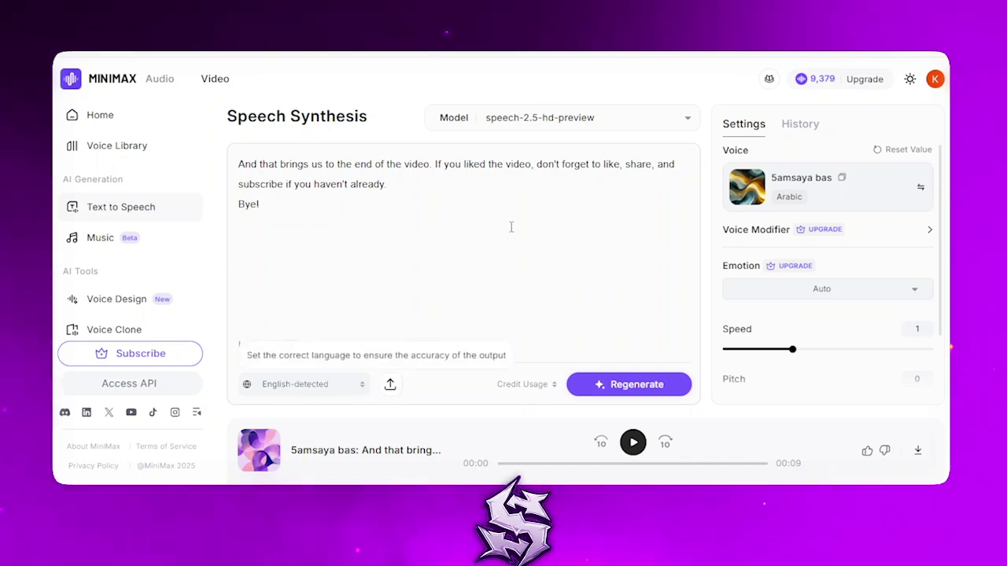
{"action": "left_click", "coordinate": [336, 386]}
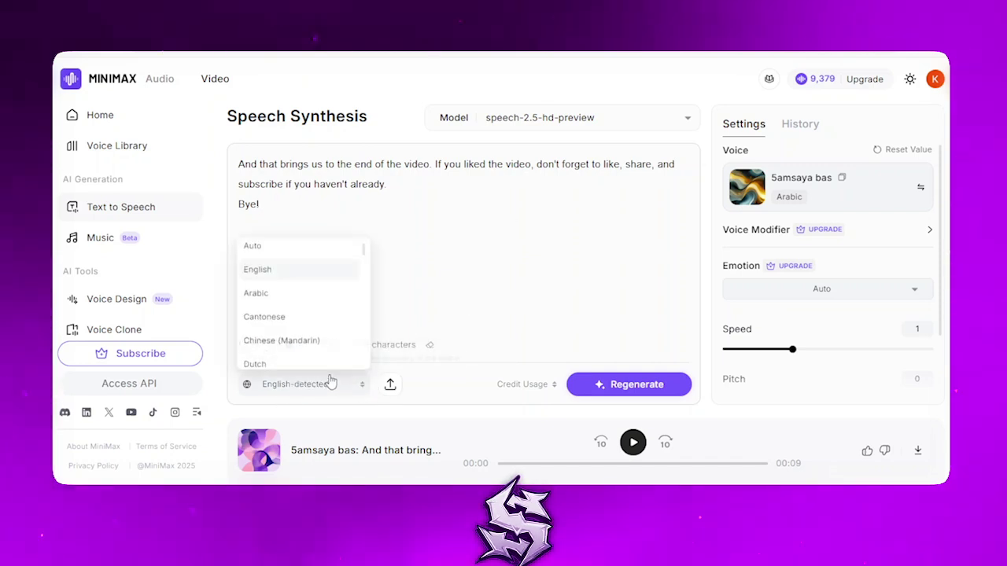
{"action": "left_click", "coordinate": [275, 251]}
{"action": "left_click", "coordinate": [420, 303]}
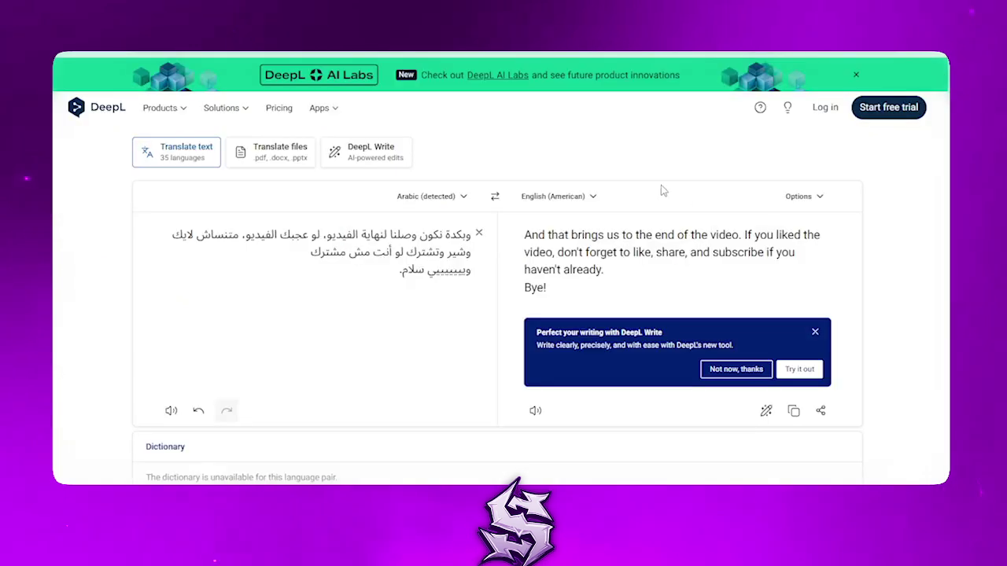
- In DeepL, switch the target language to German and copy the translated message
{"action": "left_click", "coordinate": [557, 196]}
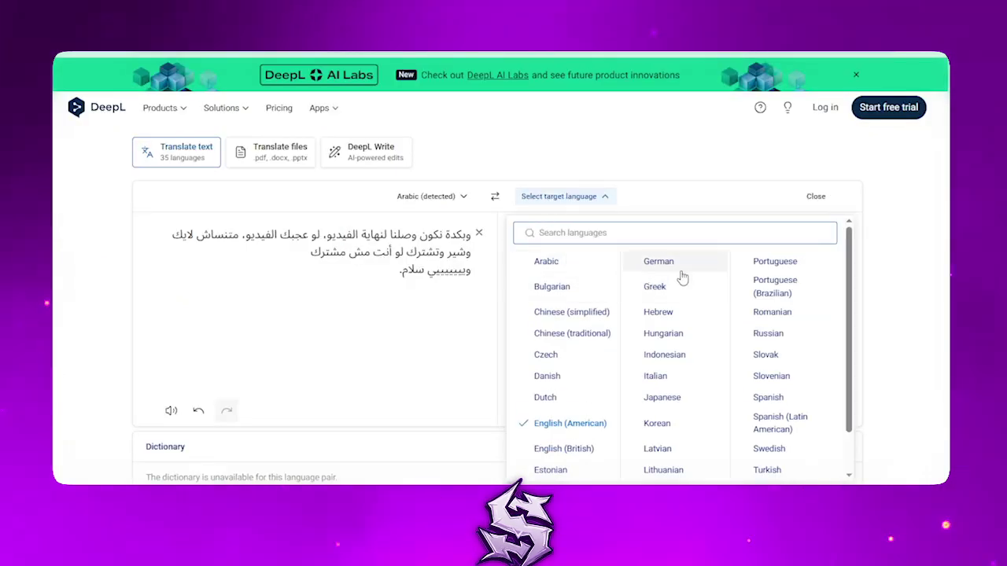
{"action": "left_click", "coordinate": [659, 261]}
{"action": "left_click", "coordinate": [813, 331]}
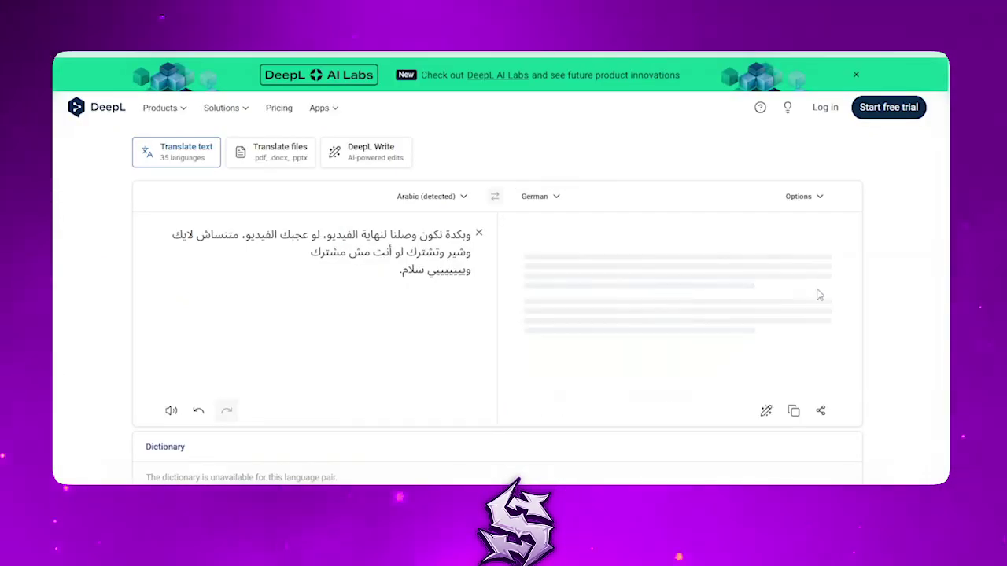
{"action": "left_click", "coordinate": [793, 411]}
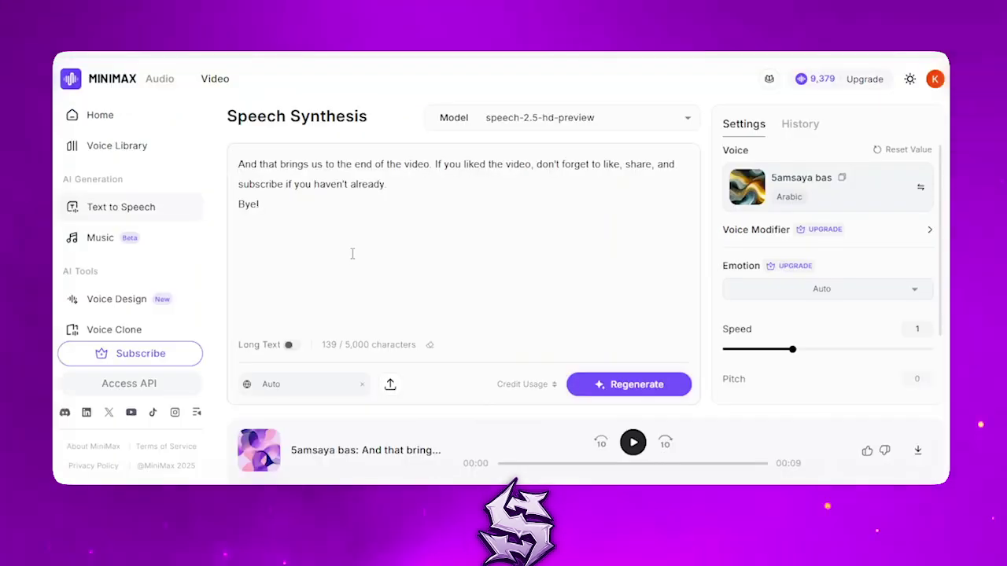
- Replace the English script in MiniMax Audio with the German translation and start generating its speech
{"action": "key", "text": "ctrl+a"}
{"action": "key", "text": "ctrl+v"}
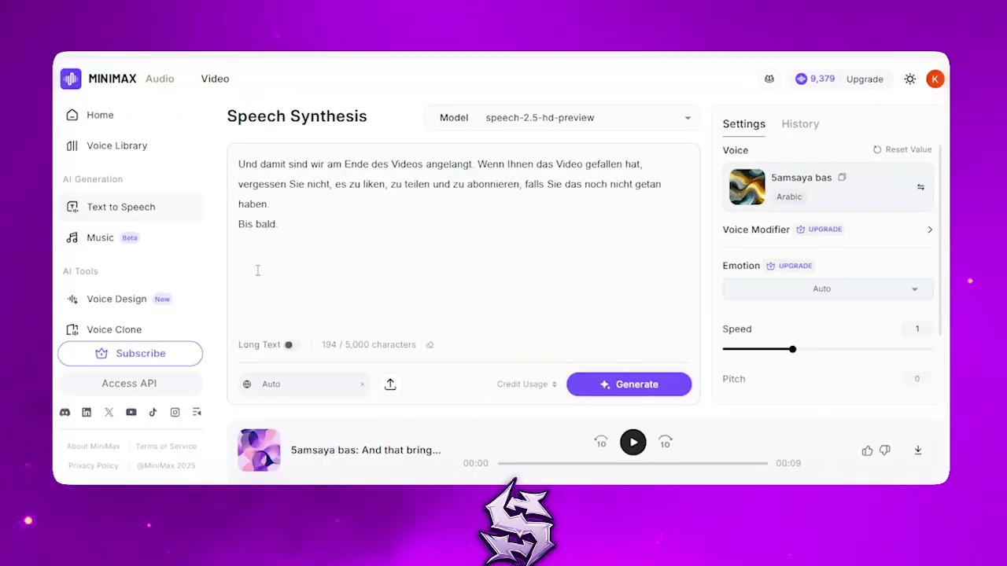
{"action": "left_click", "coordinate": [644, 388]}
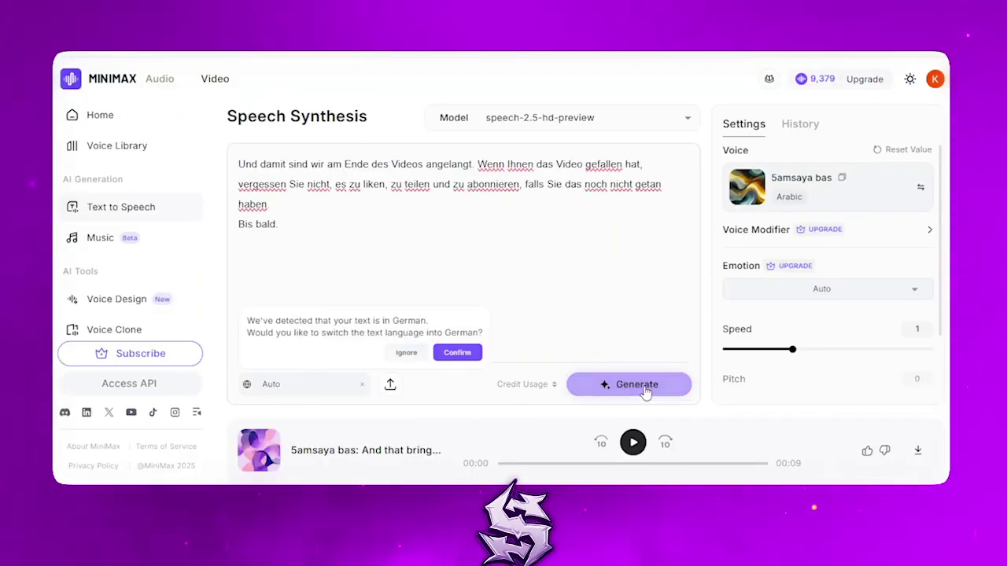
- Switch to DeepL and look through the target languages for Turkish
{"action": "right_click", "coordinate": [262, 189]}
{"action": "left_click", "coordinate": [508, 276]}
{"action": "left_click", "coordinate": [509, 308]}
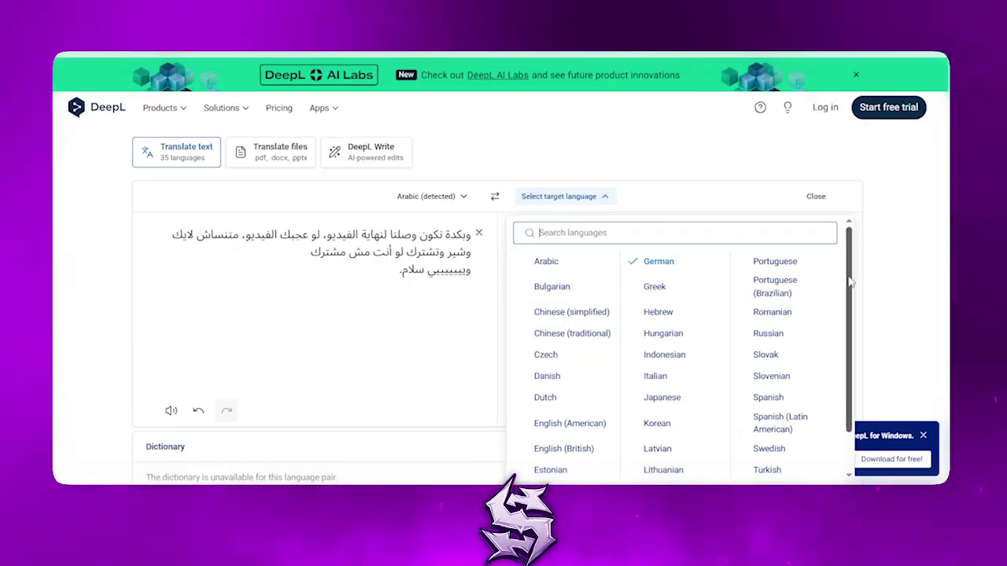
{"action": "left_click_drag", "start_coordinate": [849, 281], "coordinate": [843, 333]}
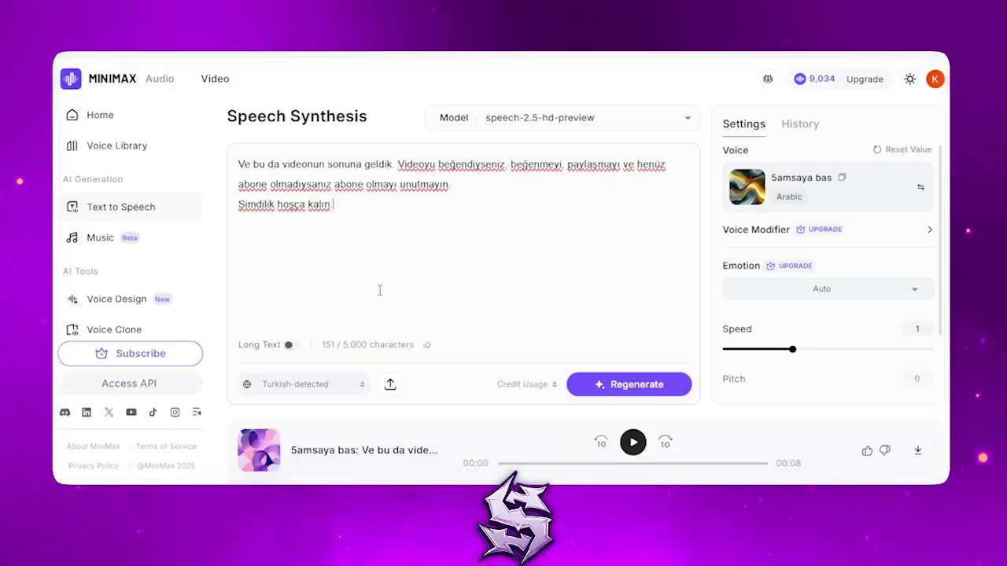
- In MiniMax Audio, replace the Turkish script with the original Arabic message and generate its speech with the cloned voice
{"action": "key", "text": "ctrl+a"}
{"action": "key", "text": "ctrl+v"}
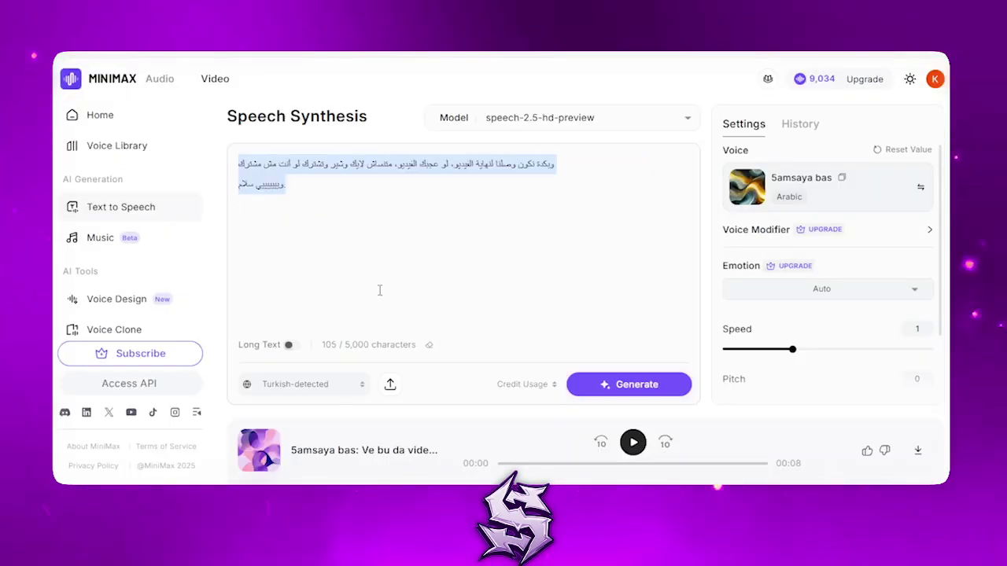
{"action": "left_click", "coordinate": [650, 385]}
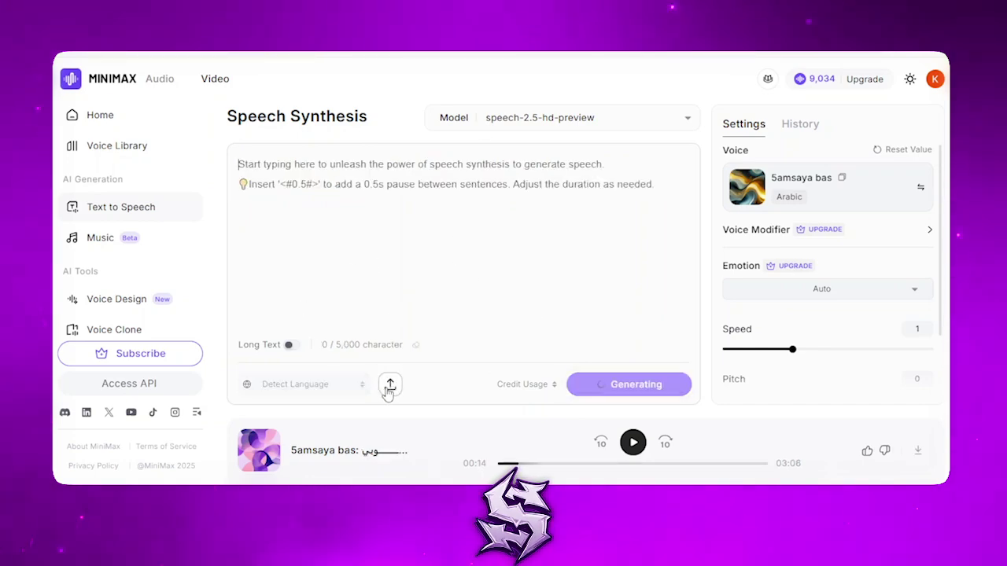
- Examine the document upload and URL import options for the speech script, and close them without importing anything
{"action": "left_click", "coordinate": [390, 383]}
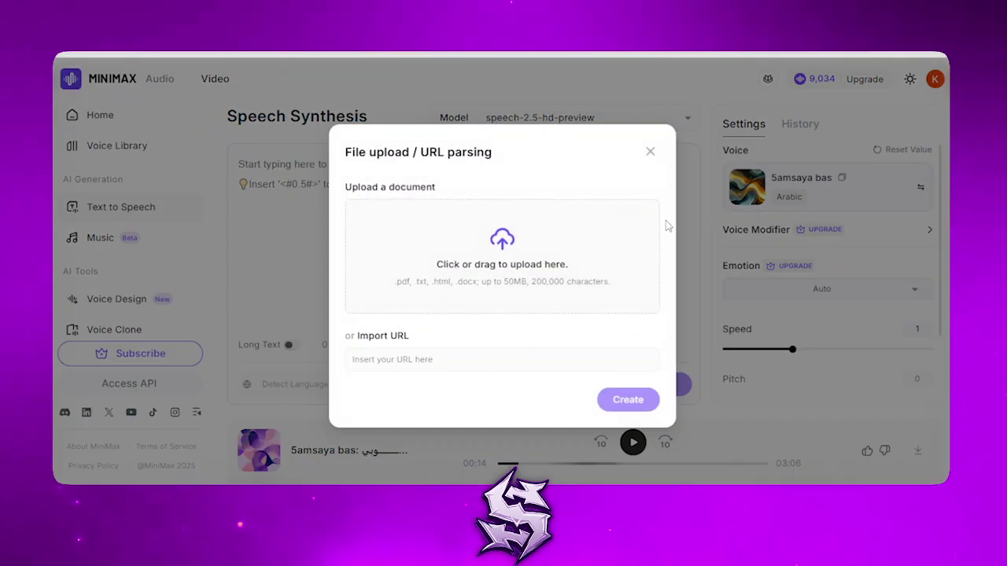
{"action": "left_click", "coordinate": [652, 152]}
{"action": "left_click", "coordinate": [389, 384]}
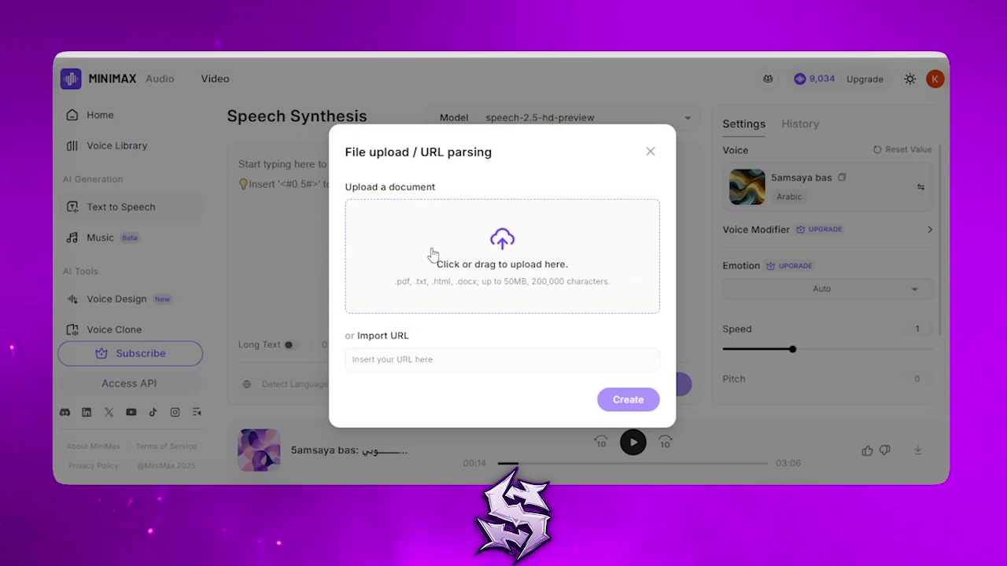
{"action": "left_click", "coordinate": [652, 151]}
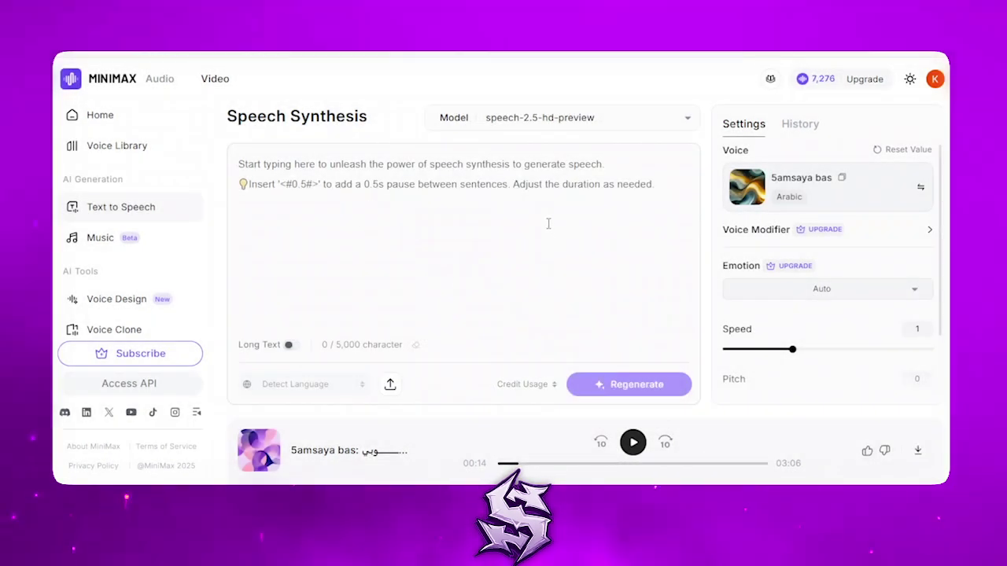